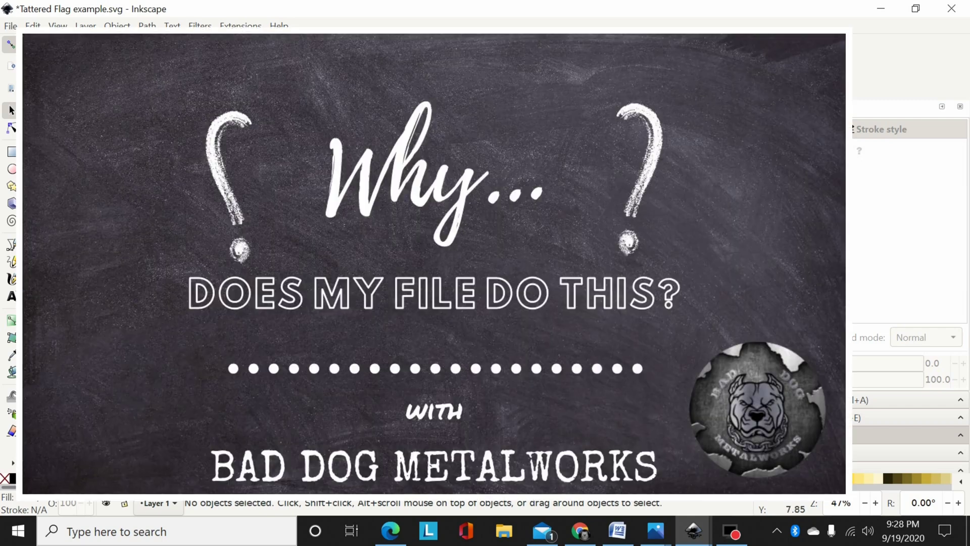
# Pick the Text tool to start writing over the tattered flag outline
pyautogui.click(12, 297)
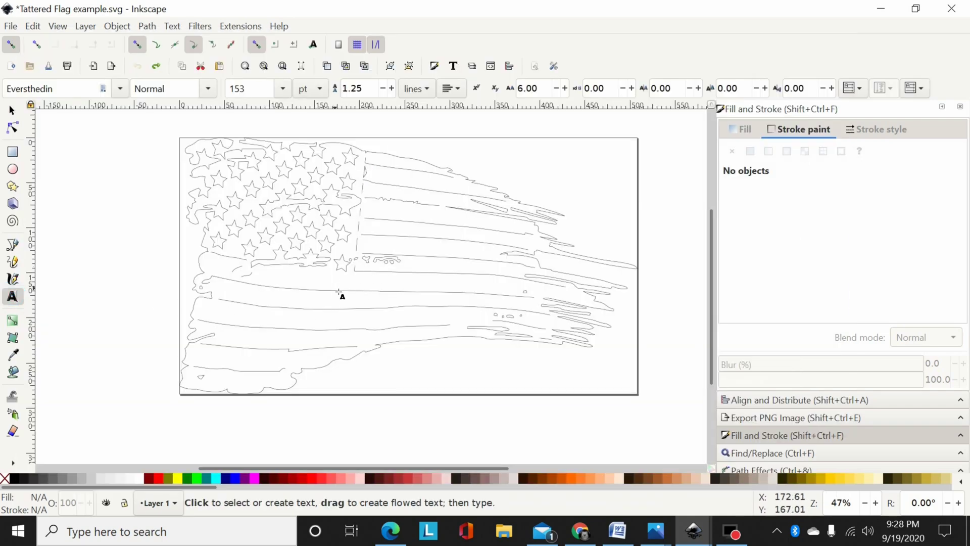
# Write EXAMPLE in Eversthedin 153 pt across the middle of the flag
pyautogui.scroll(1, 340, 293)
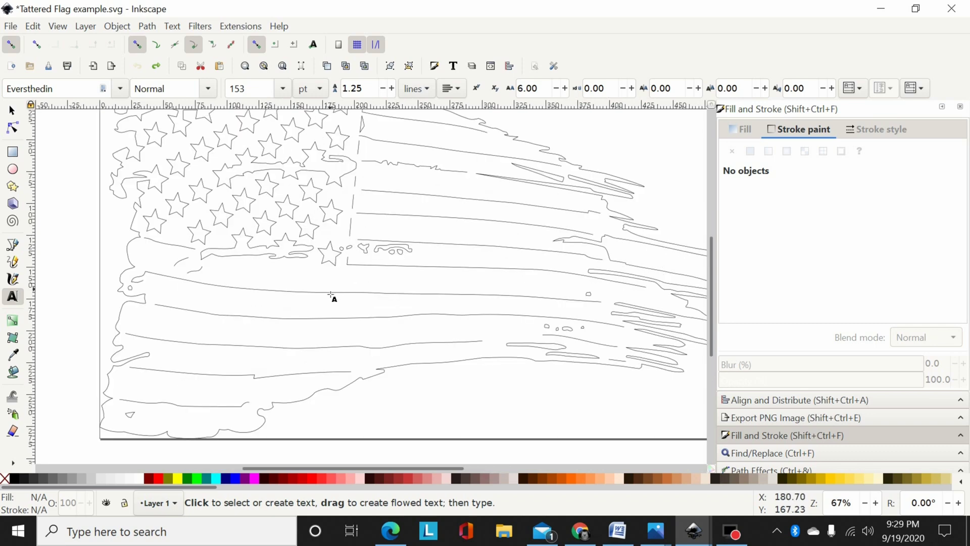
pyautogui.click(308, 294)
pyautogui.write('E')
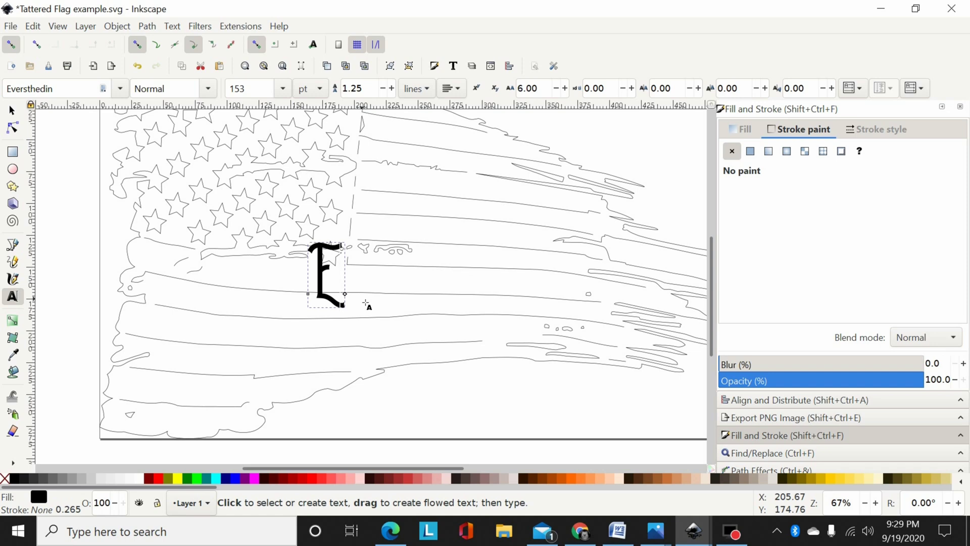
pyautogui.press('BackSpace')
pyautogui.write('EX')
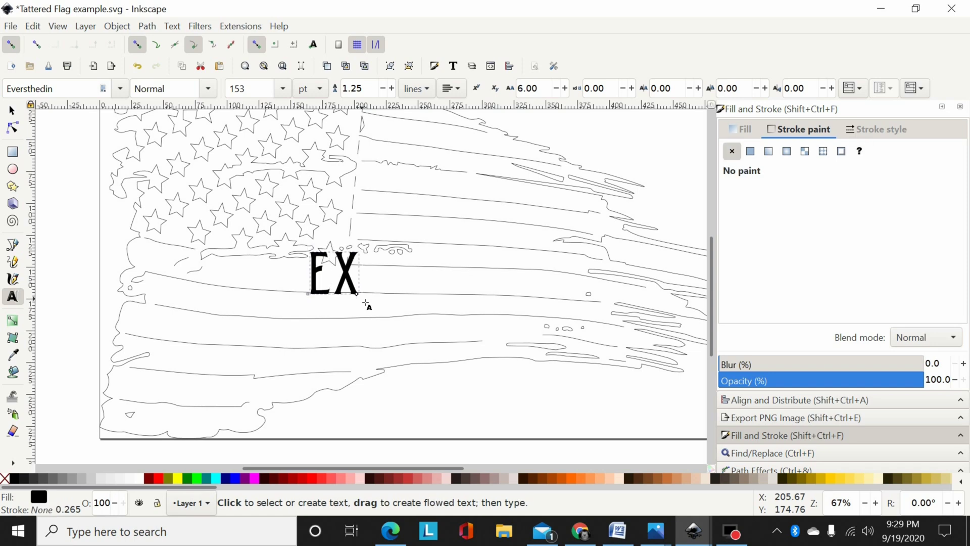
pyautogui.write('AMPLE')
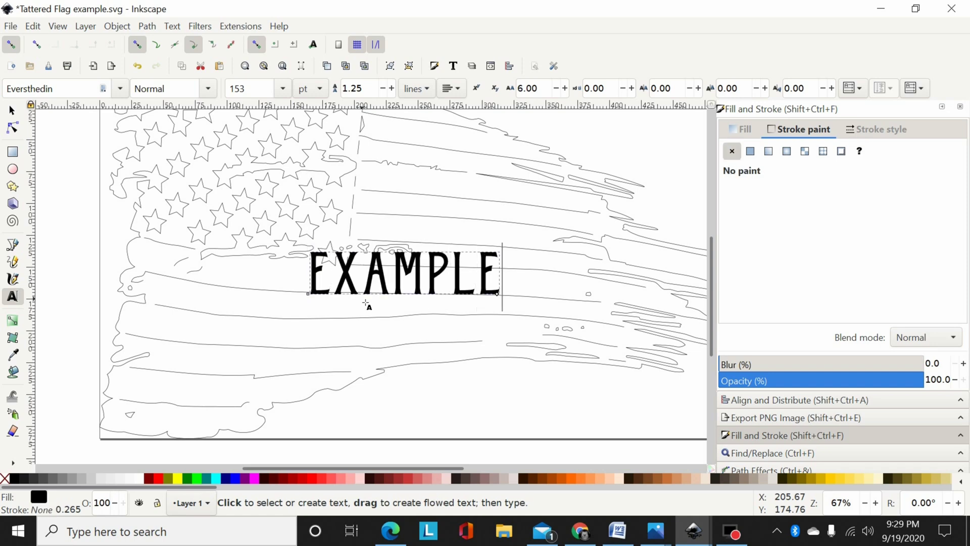
# Move EXAMPLE left and down, then scale it to 137.018 × 30.565 mm
pyautogui.click(12, 110)
pyautogui.moveTo(413, 275); pyautogui.dragTo(380, 290)
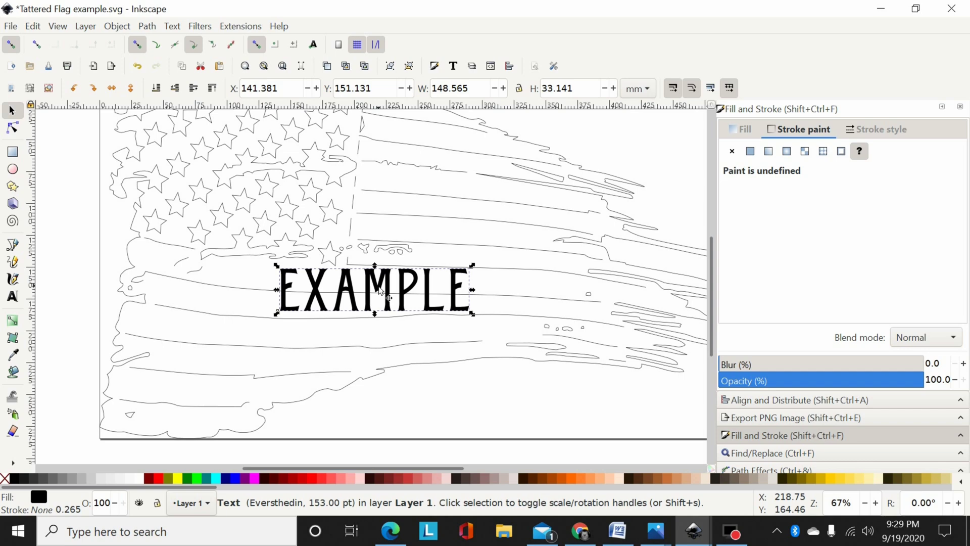
pyautogui.press('+')
pyautogui.press('+')
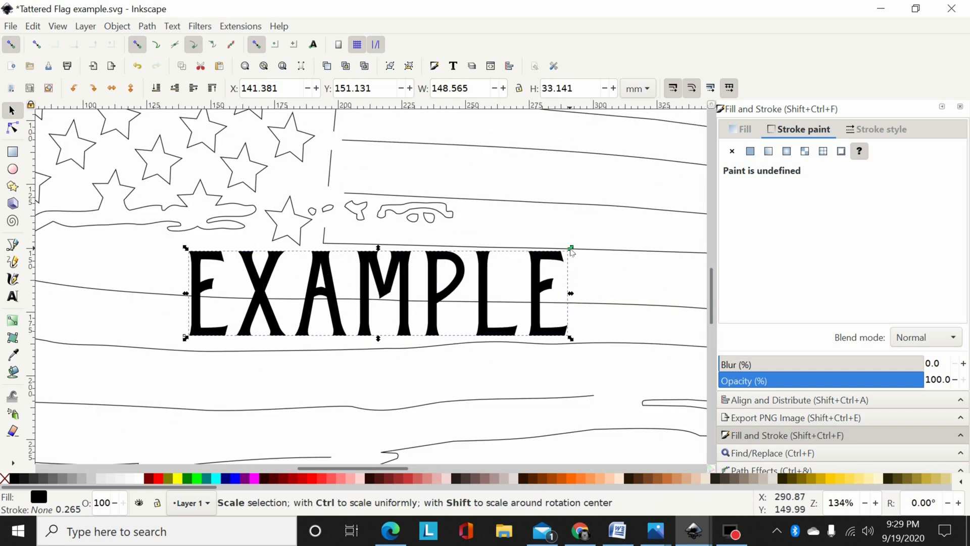
pyautogui.moveTo(571, 248); pyautogui.dragTo(541, 254)
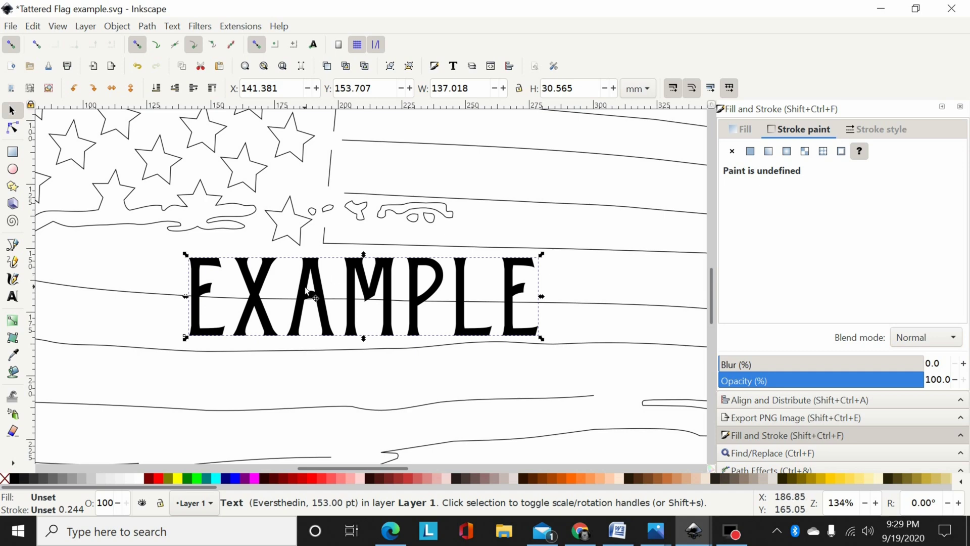
# Convert the EXAMPLE text into outlined paths with Object to Path
pyautogui.click(151, 27)
pyautogui.click(183, 45)
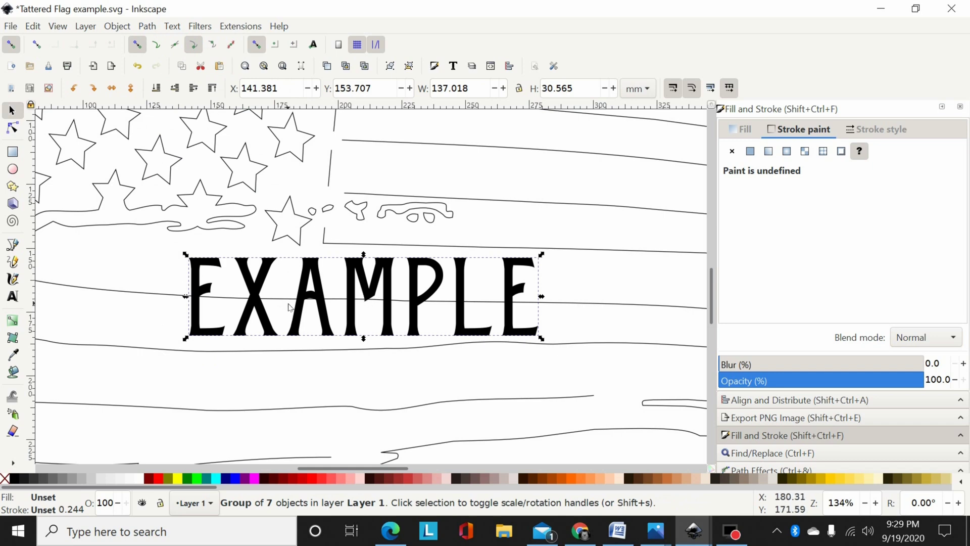
pyautogui.click(325, 376)
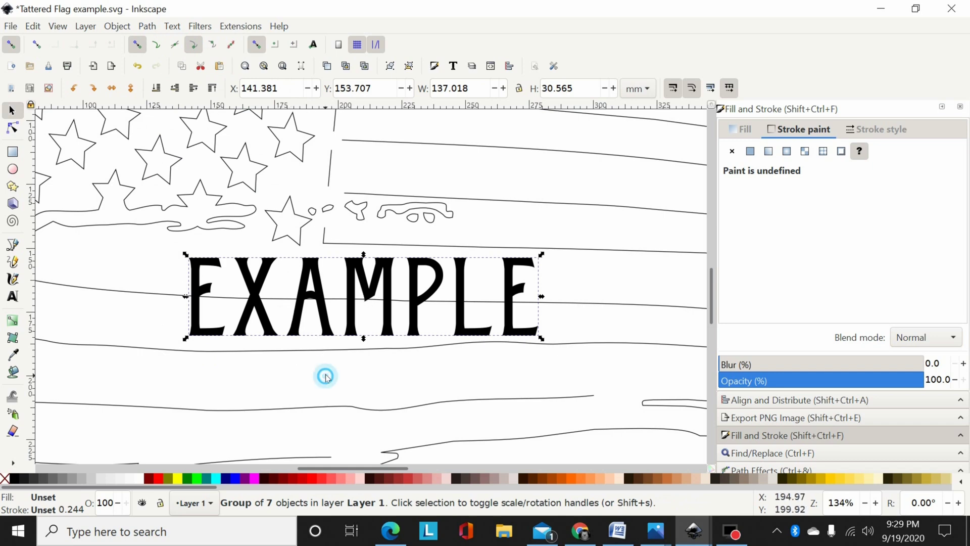
pyautogui.click(322, 312)
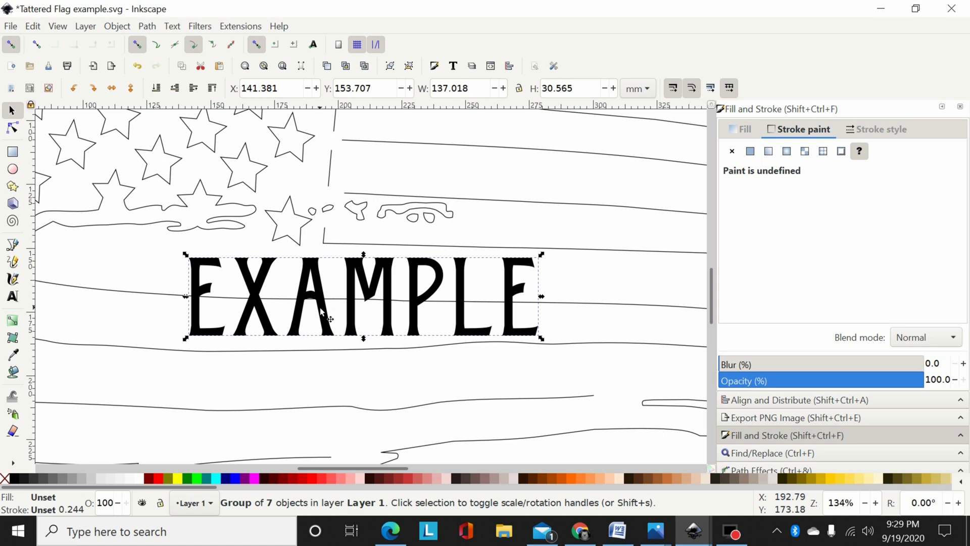
# Ungroup the seven letters and union them into one 241-node path
pyautogui.click(121, 26)
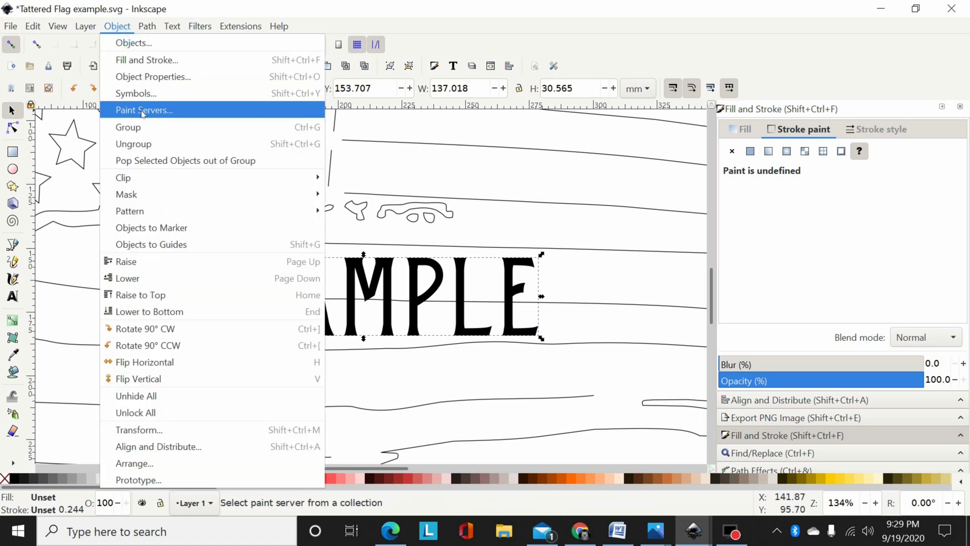
pyautogui.click(140, 144)
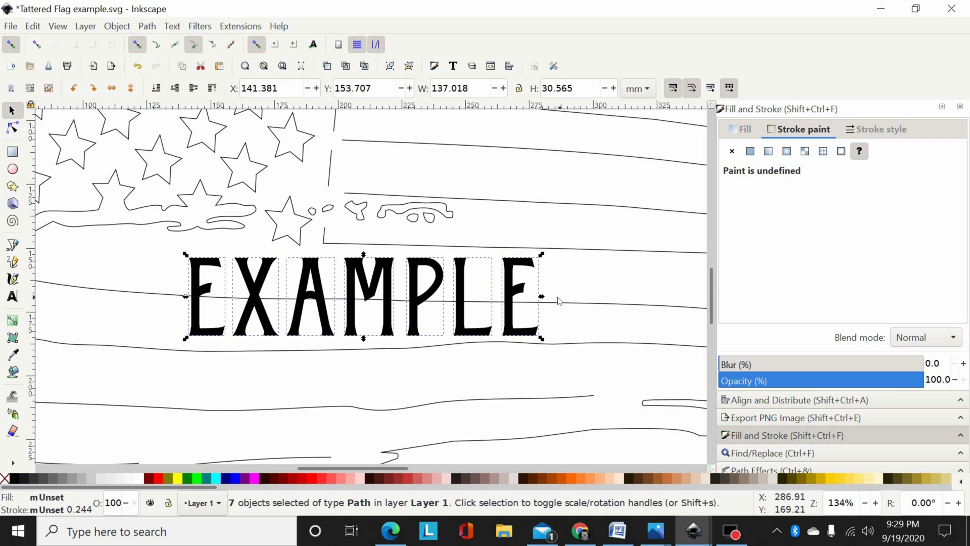
pyautogui.click(147, 27)
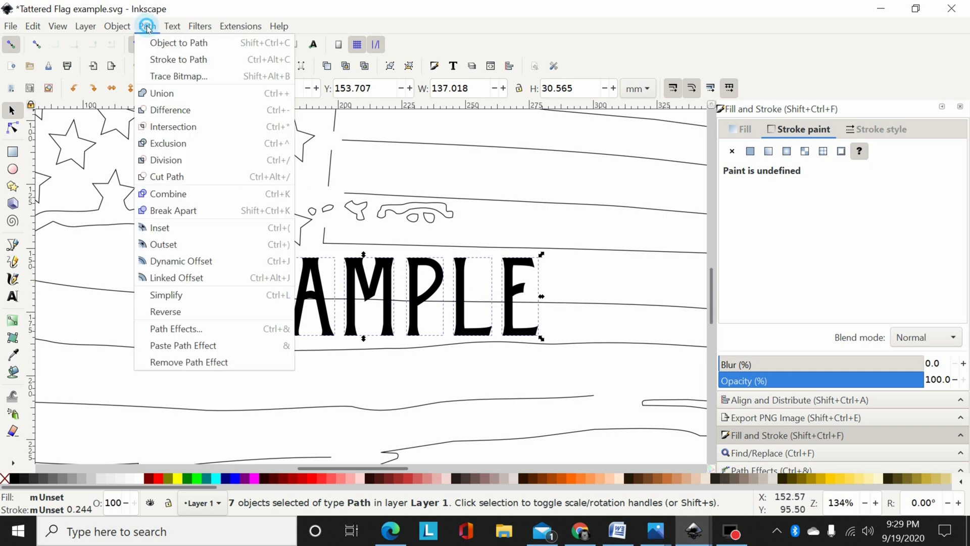
pyautogui.click(172, 96)
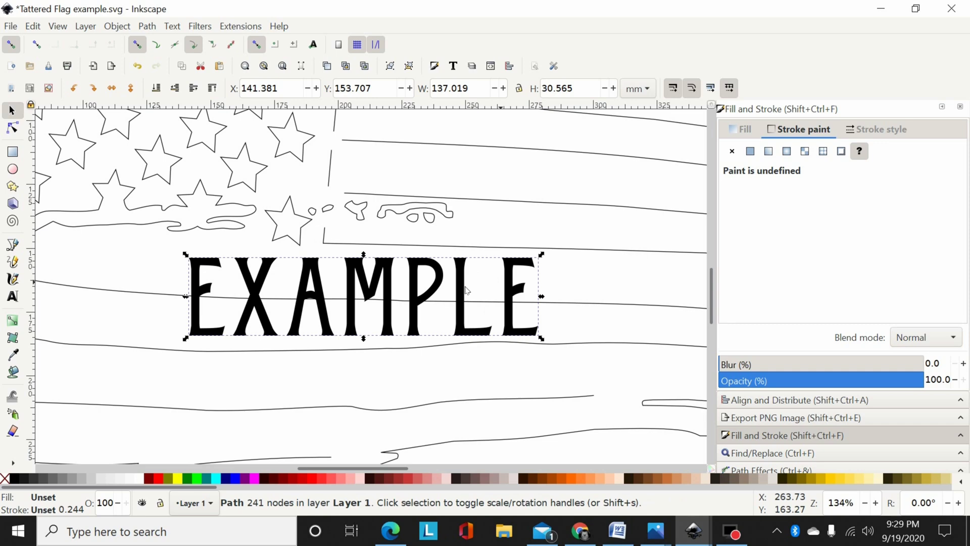
# Draw a small black rectangle with no outline inside the A
pyautogui.scroll(2, 364, 298)
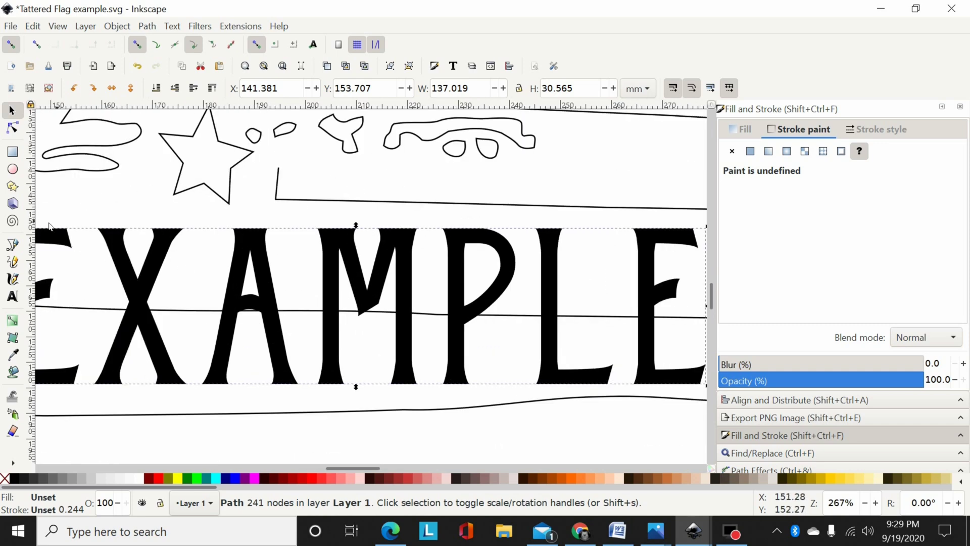
pyautogui.click(12, 151)
pyautogui.moveTo(244, 341); pyautogui.dragTo(253, 373)
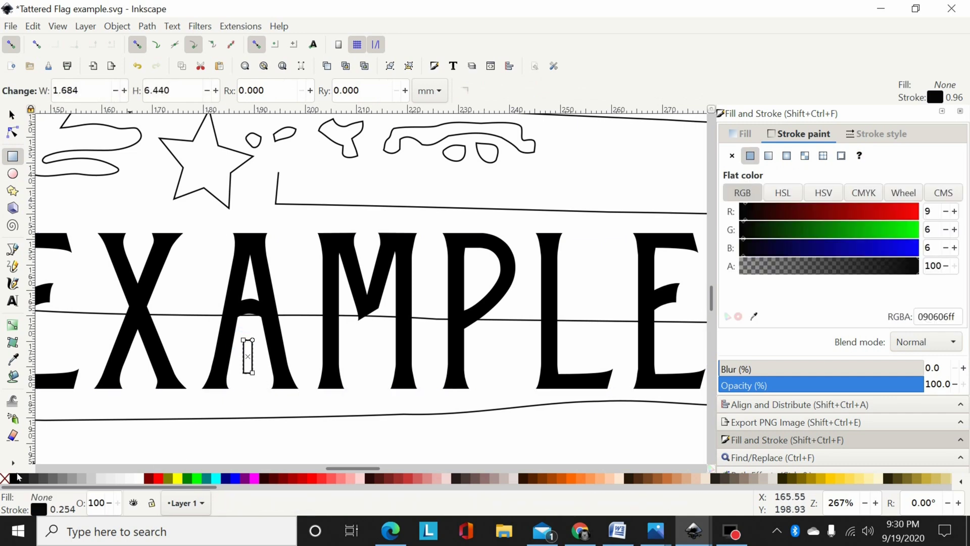
pyautogui.click(13, 477)
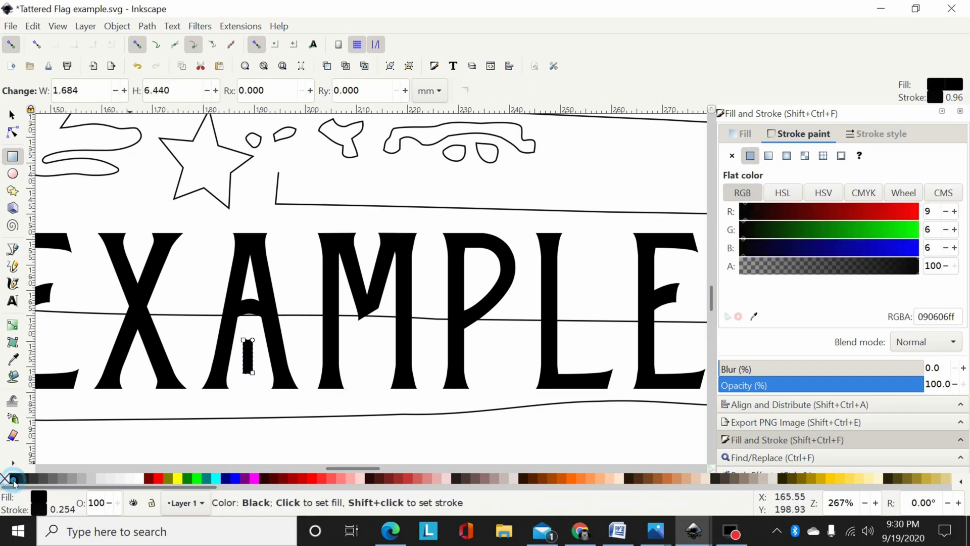
pyautogui.keyDown('shift'); pyautogui.click(5, 478); pyautogui.keyUp('shift')
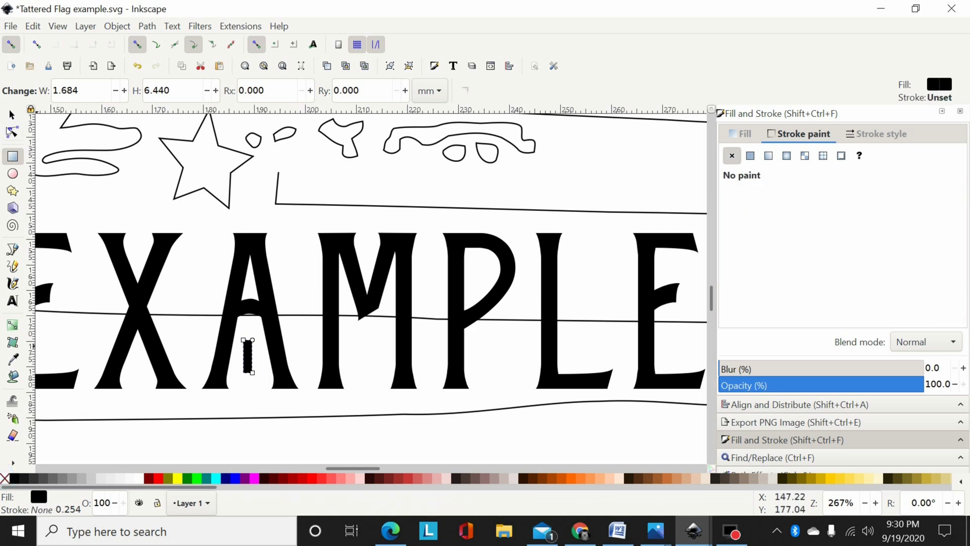
# Position the rectangle across the A's crossbar opening as a bridge
pyautogui.click(12, 111)
pyautogui.moveTo(243, 345); pyautogui.dragTo(254, 298)
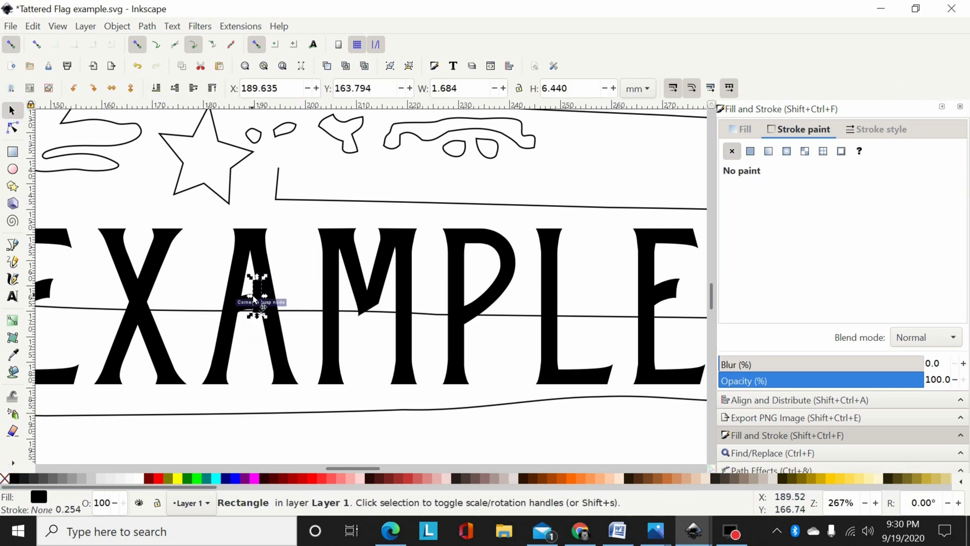
pyautogui.click(16, 52)
pyautogui.press('+')
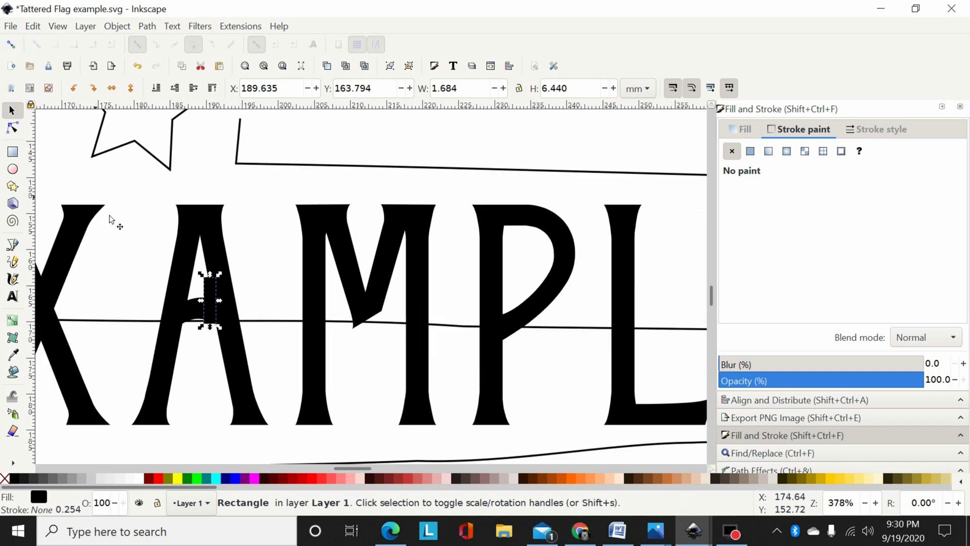
pyautogui.moveTo(210, 304); pyautogui.dragTo(201, 314)
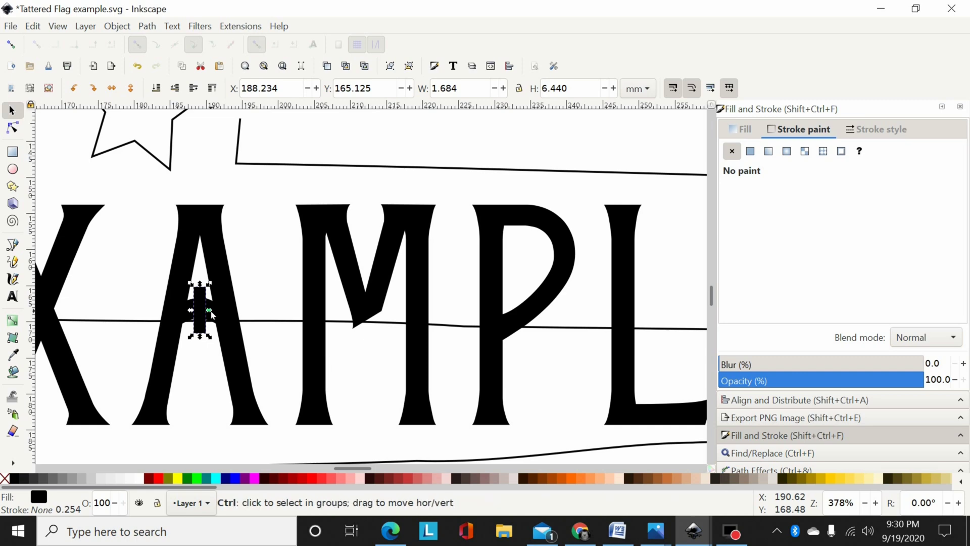
# Place a bridge copy on the P's stem and select both bridge rectangles
pyautogui.click(11, 44)
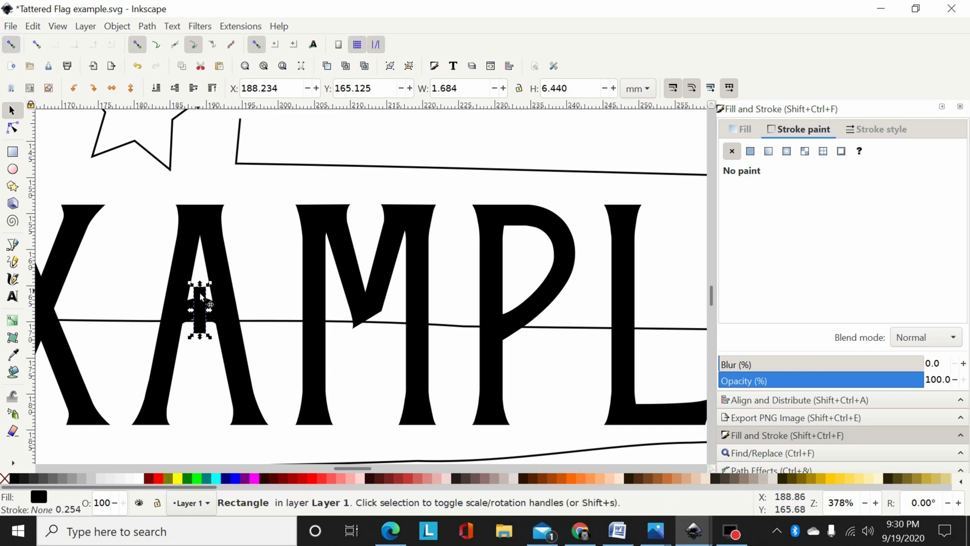
pyautogui.moveTo(207, 301); pyautogui.dragTo(515, 326)
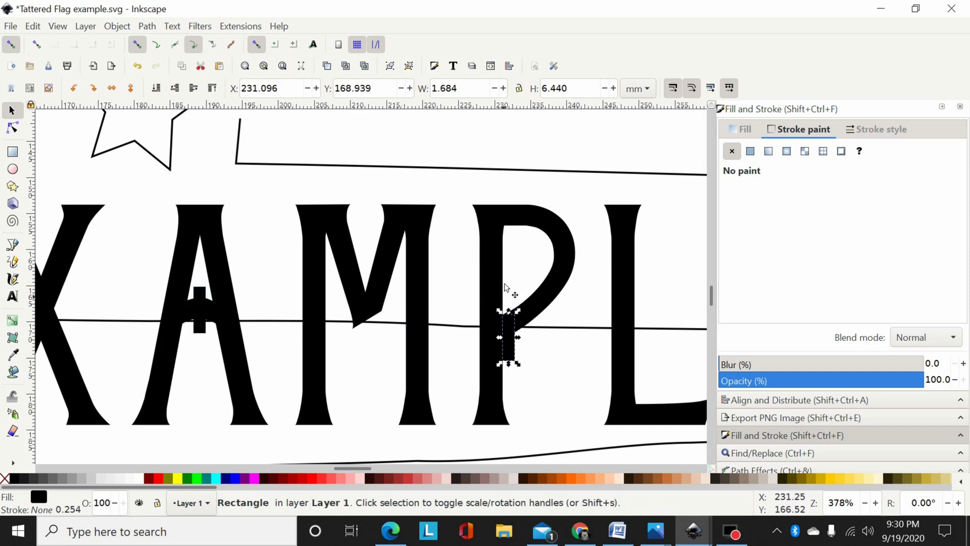
pyautogui.press('Up')
pyautogui.press('Up')
pyautogui.press('Up')
pyautogui.press('Up')
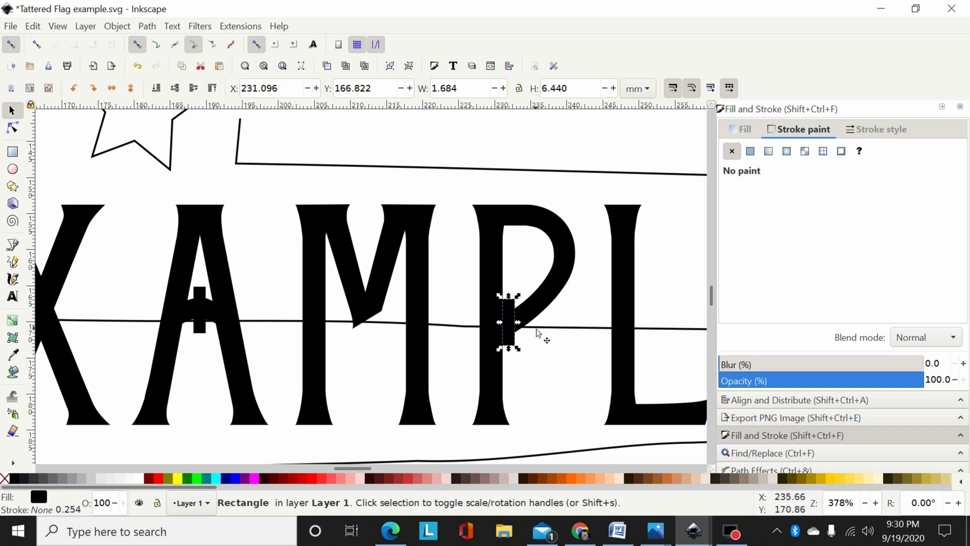
pyautogui.press('-')
pyautogui.press('-')
pyautogui.press('-')
pyautogui.moveTo(447, 380); pyautogui.dragTo(281, 284)
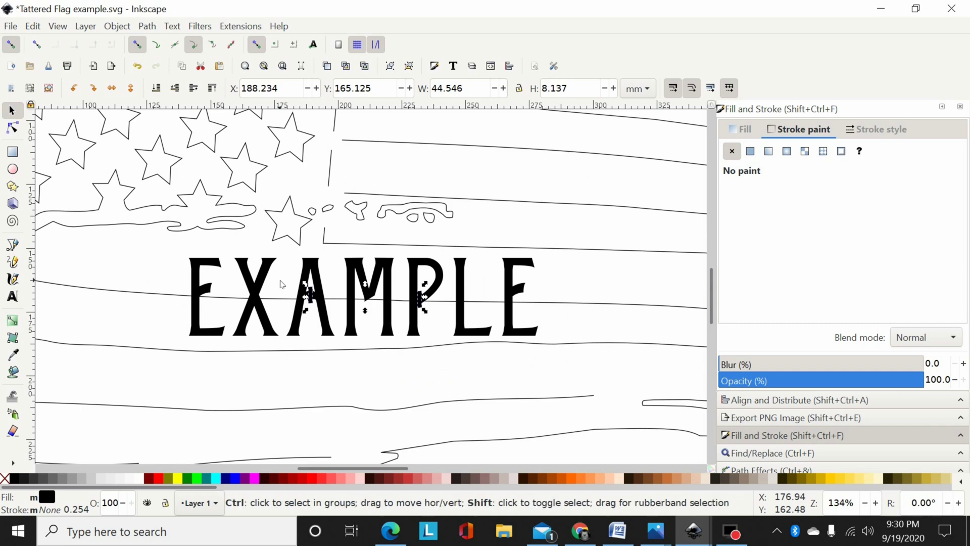
# Combine the bridges and subtract them from EXAMPLE, giving a 247-node stencil path
pyautogui.hotkey('ctrl', 'k')
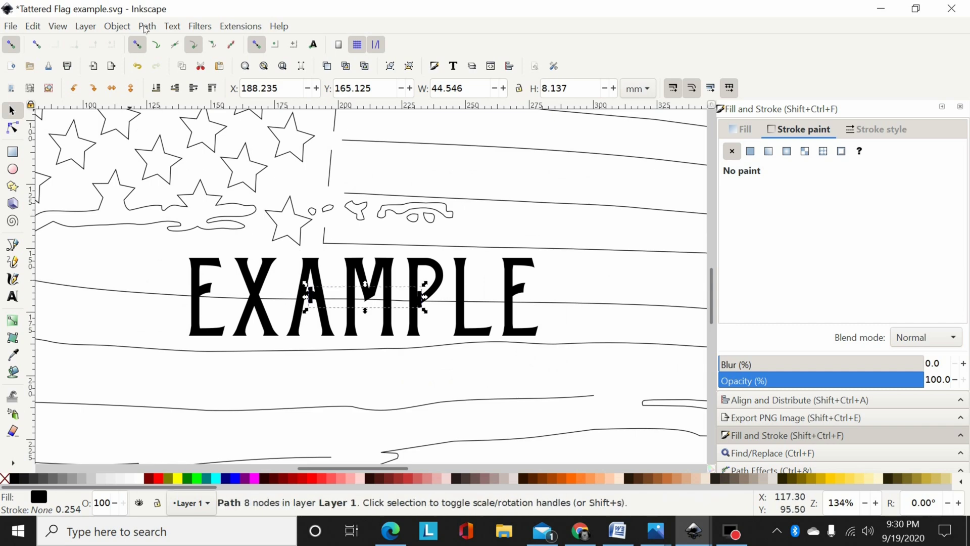
pyautogui.click(146, 26)
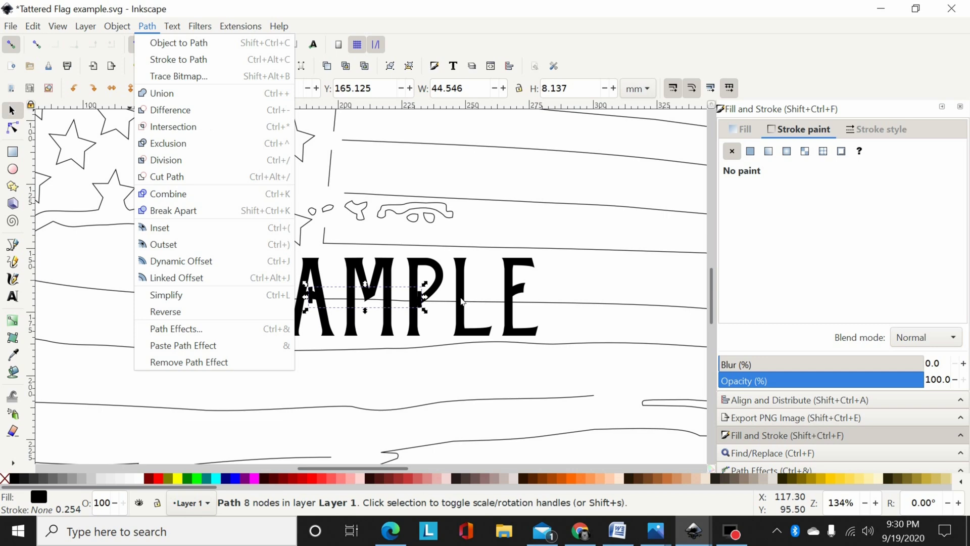
pyautogui.click(461, 299)
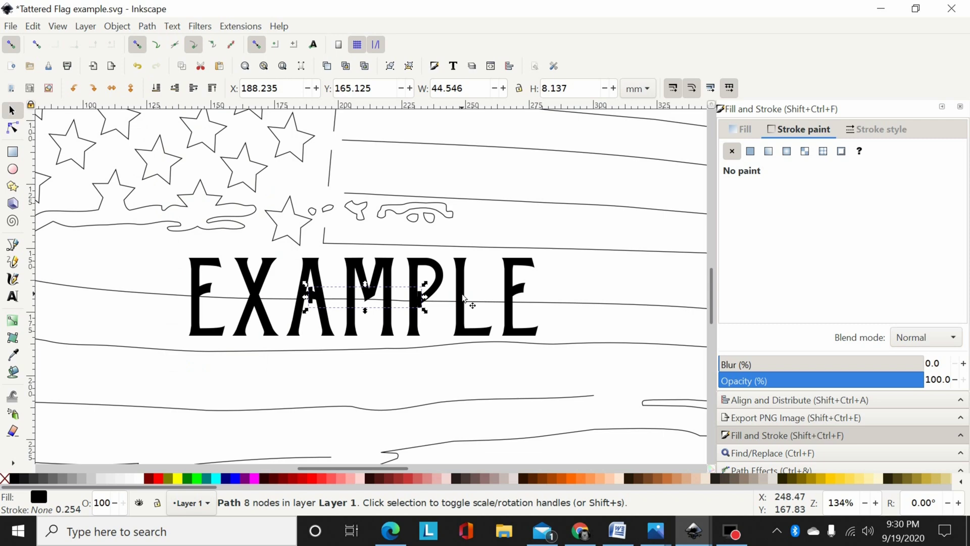
pyautogui.keyDown('shift'); pyautogui.click(463, 296); pyautogui.keyUp('shift')
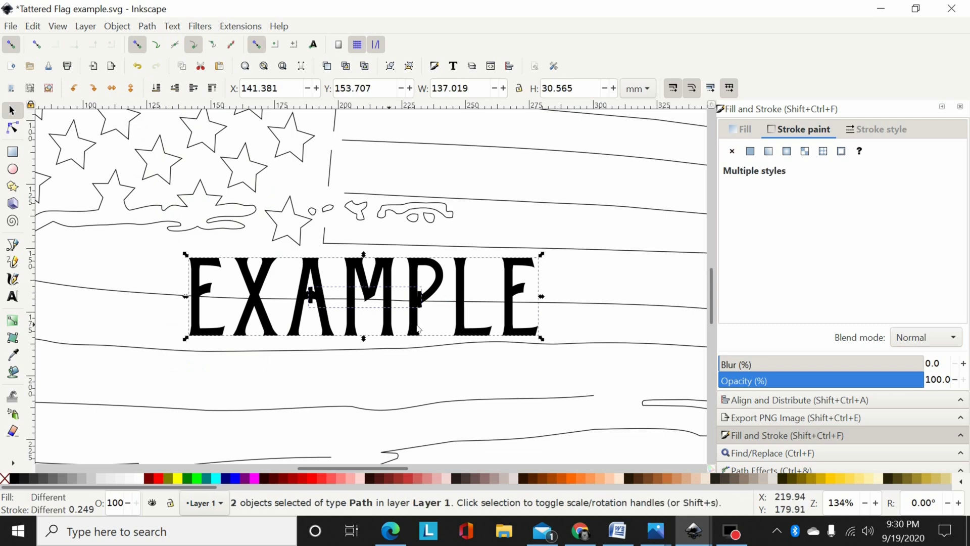
pyautogui.click(147, 26)
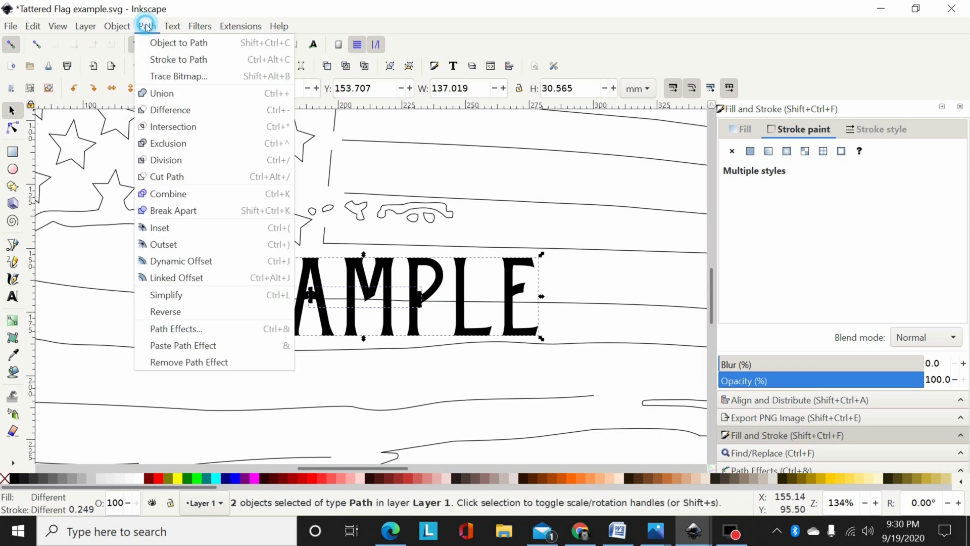
pyautogui.click(164, 110)
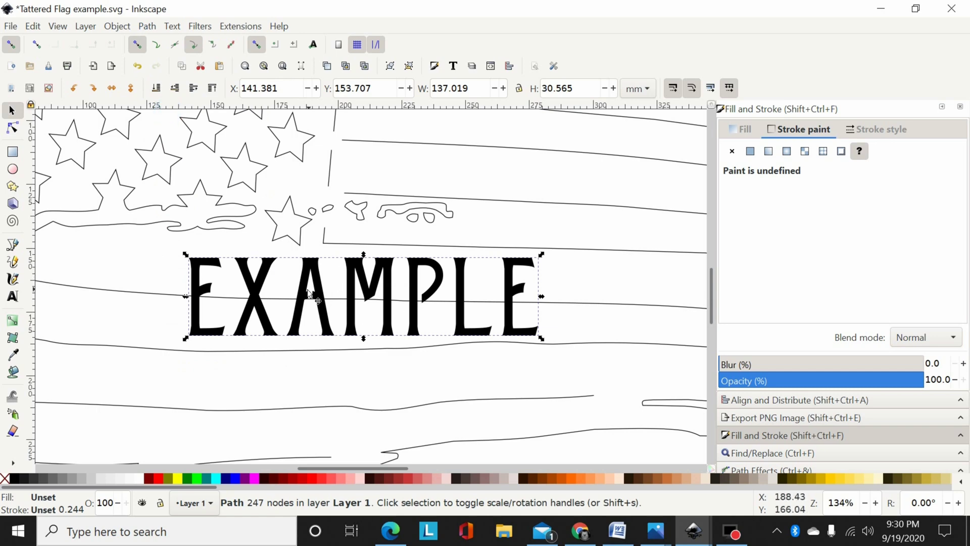
pyautogui.press('+')
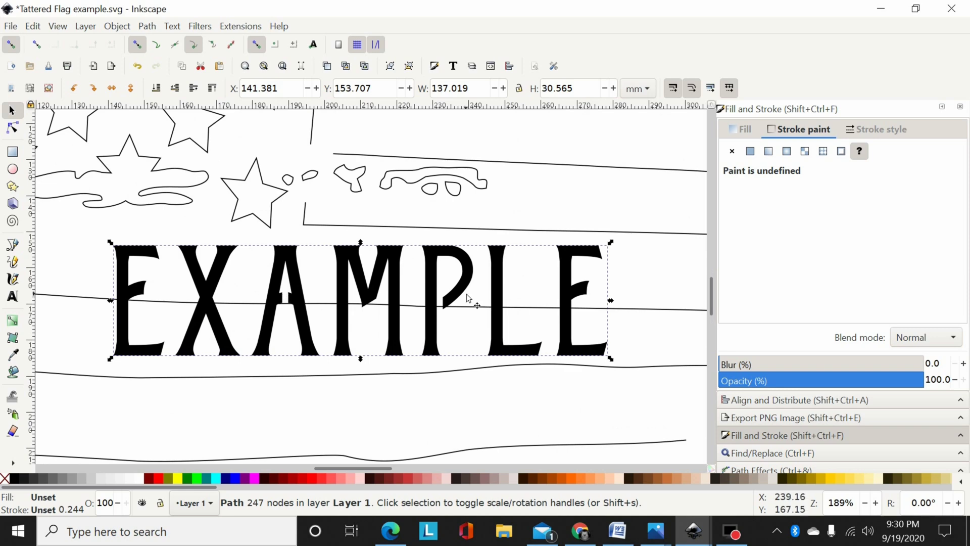
# Move the stenciled EXAMPLE path left to X 126.289, Y 153.657 mm
pyautogui.press('-')
pyautogui.press('-')
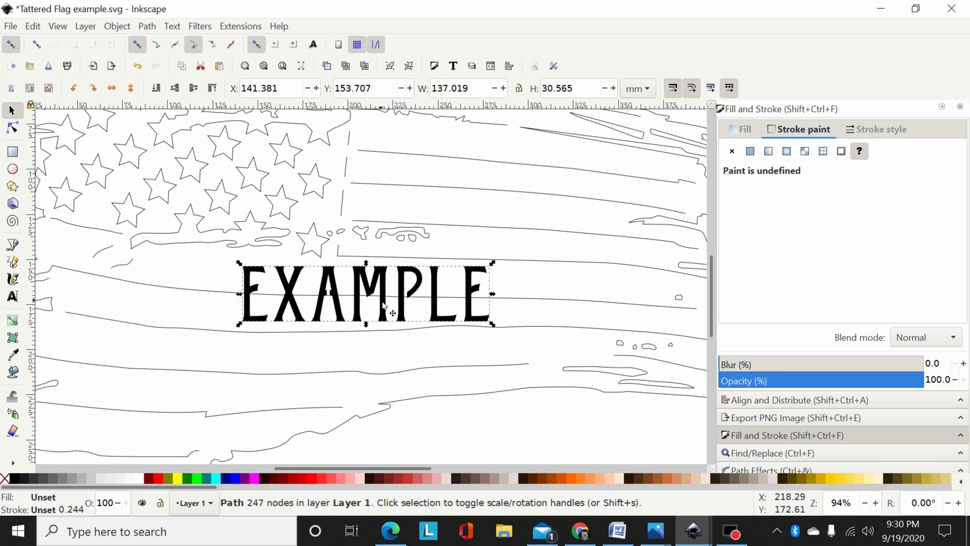
pyautogui.moveTo(382, 303); pyautogui.dragTo(354, 291)
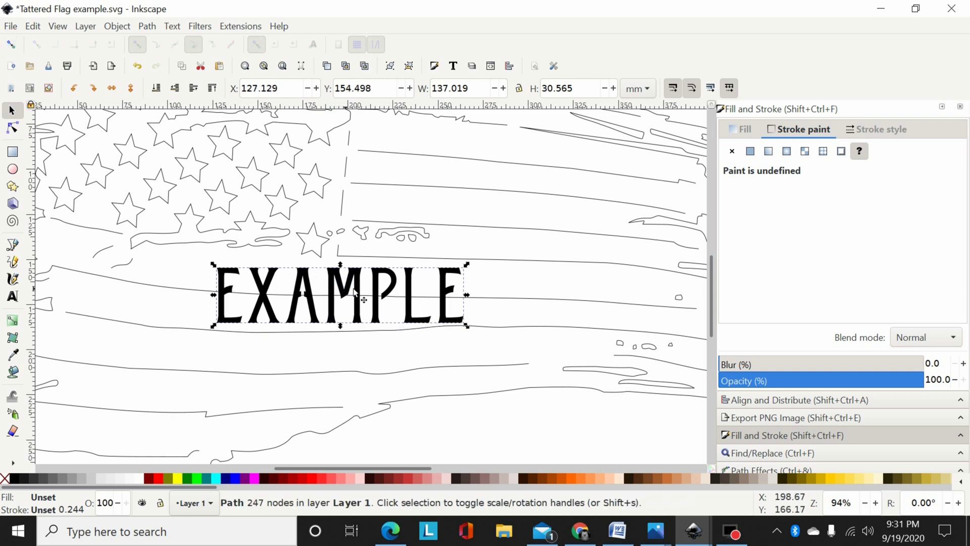
pyautogui.moveTo(453, 304); pyautogui.dragTo(451, 303)
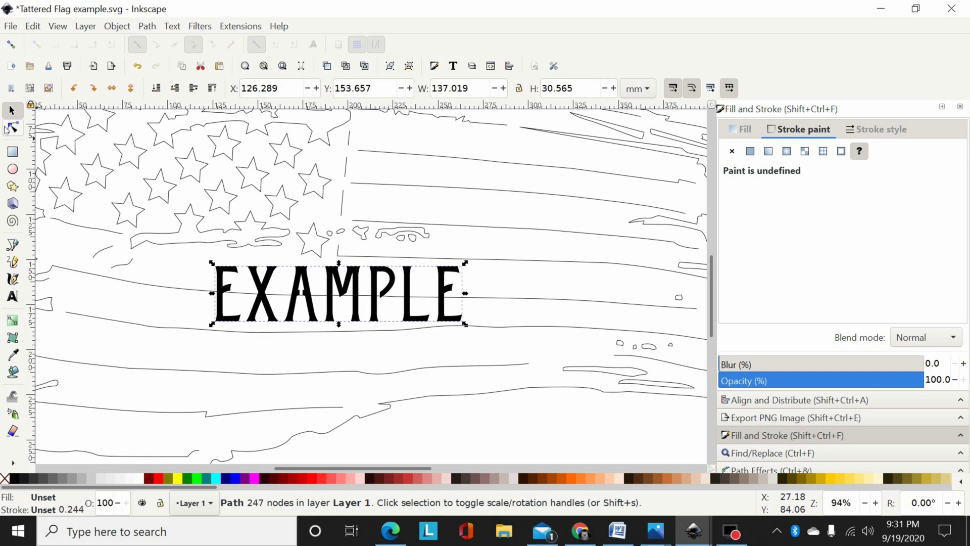
# Delete the flag stripe segment between the nodes on either side of EXAMPLE
pyautogui.click(13, 129)
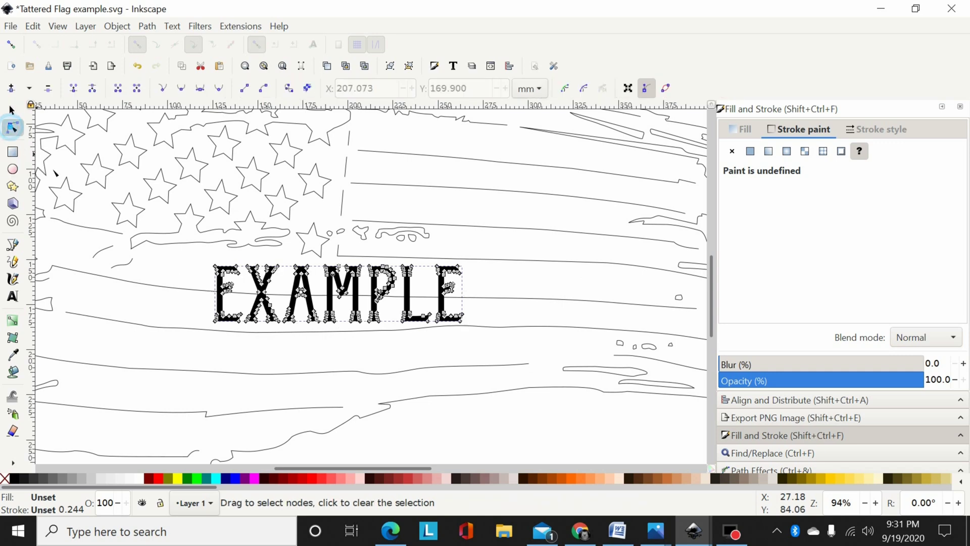
pyautogui.click(195, 288)
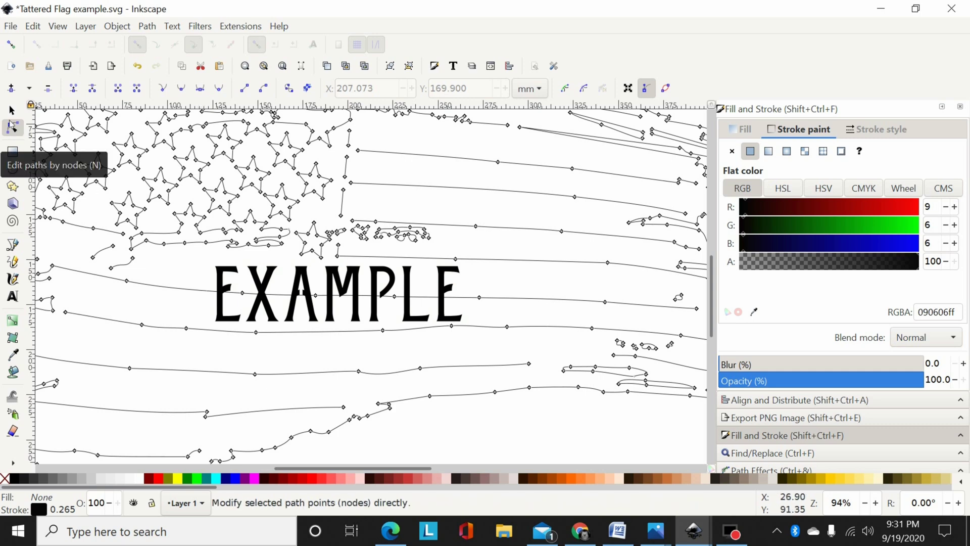
pyautogui.click(208, 292)
pyautogui.click(210, 291)
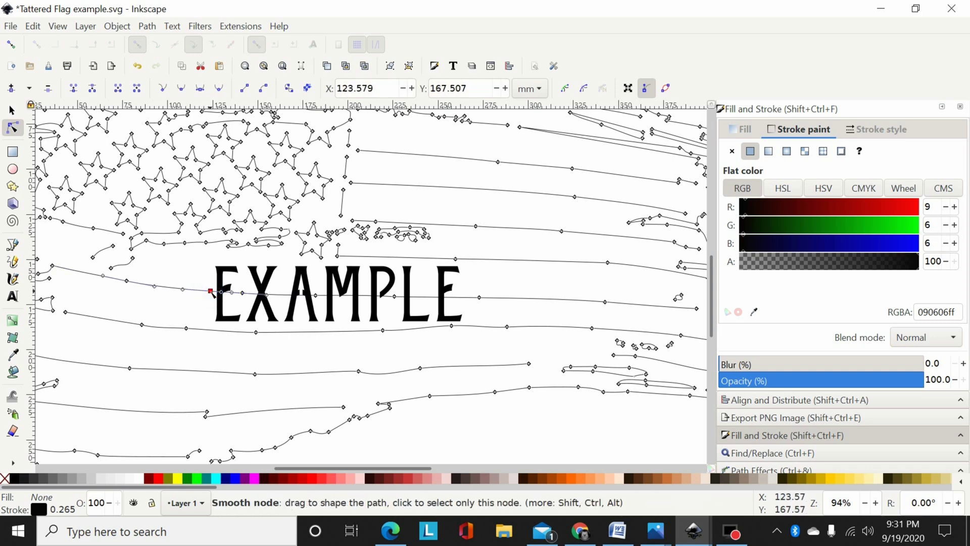
pyautogui.click(460, 297)
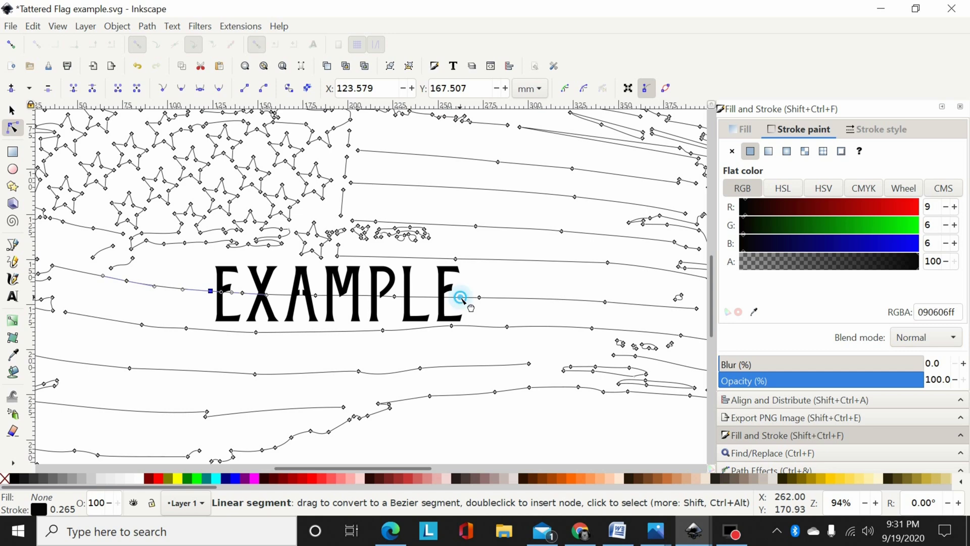
pyautogui.moveTo(465, 276); pyautogui.dragTo(194, 310)
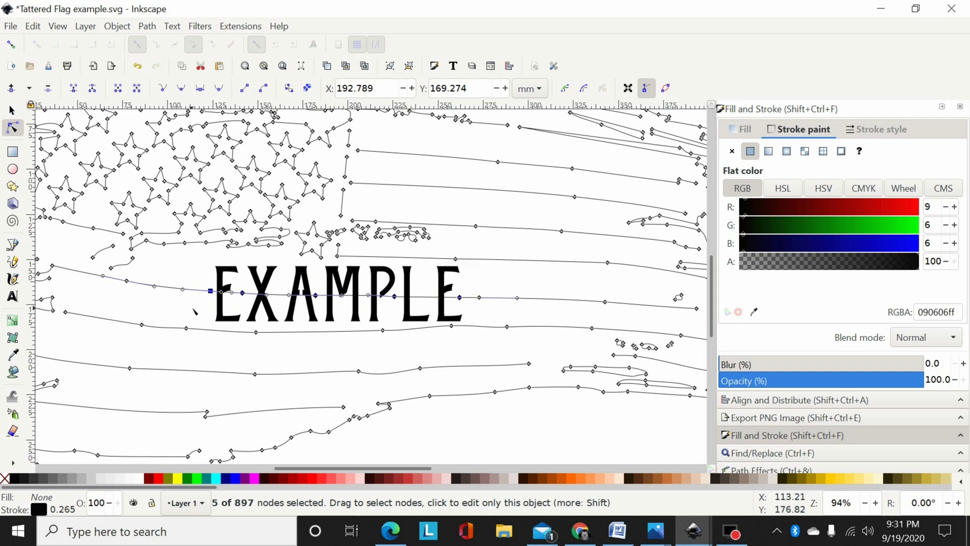
pyautogui.click(136, 88)
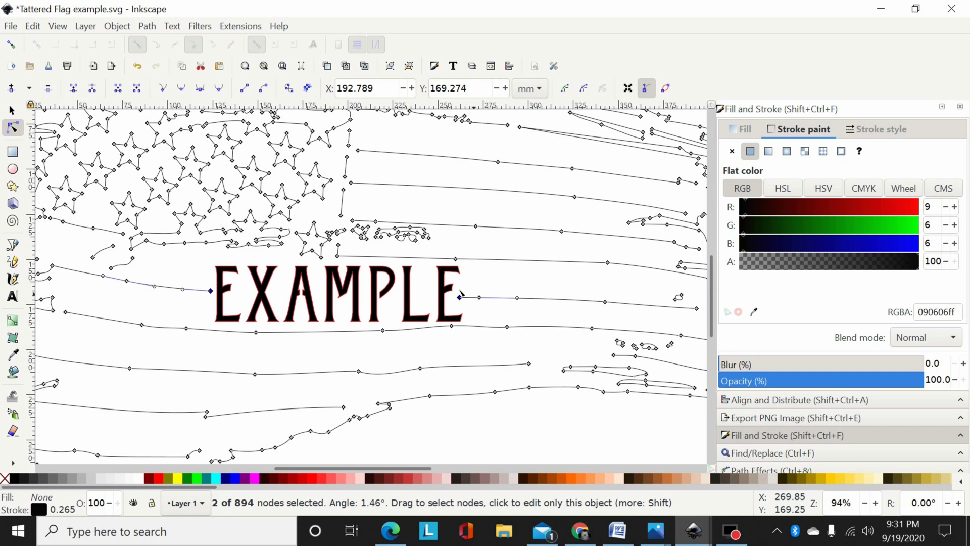
pyautogui.click(472, 281)
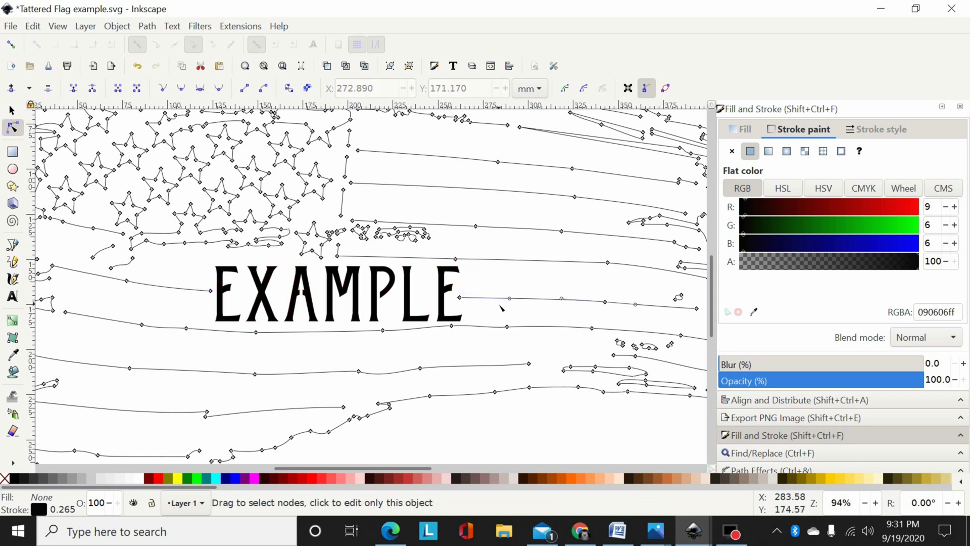
pyautogui.click(15, 108)
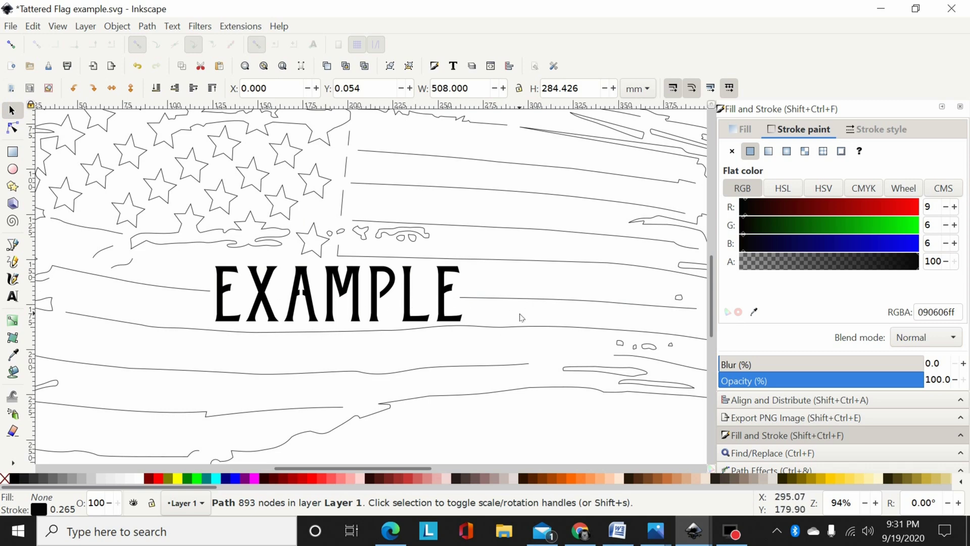
pyautogui.press('-')
pyautogui.scroll(1, 497, 309)
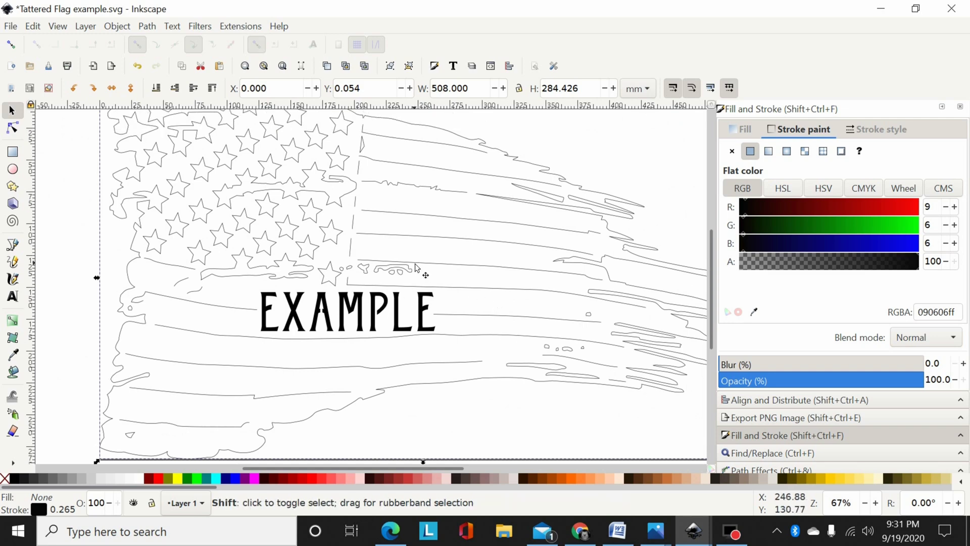
pyautogui.click(384, 305)
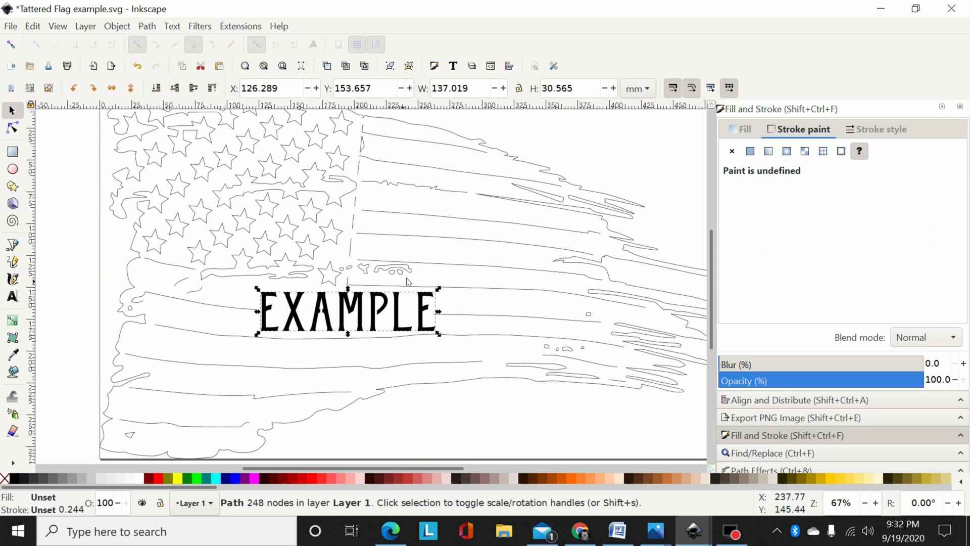
pyautogui.keyDown('shift'); pyautogui.click(415, 268); pyautogui.keyUp('shift')
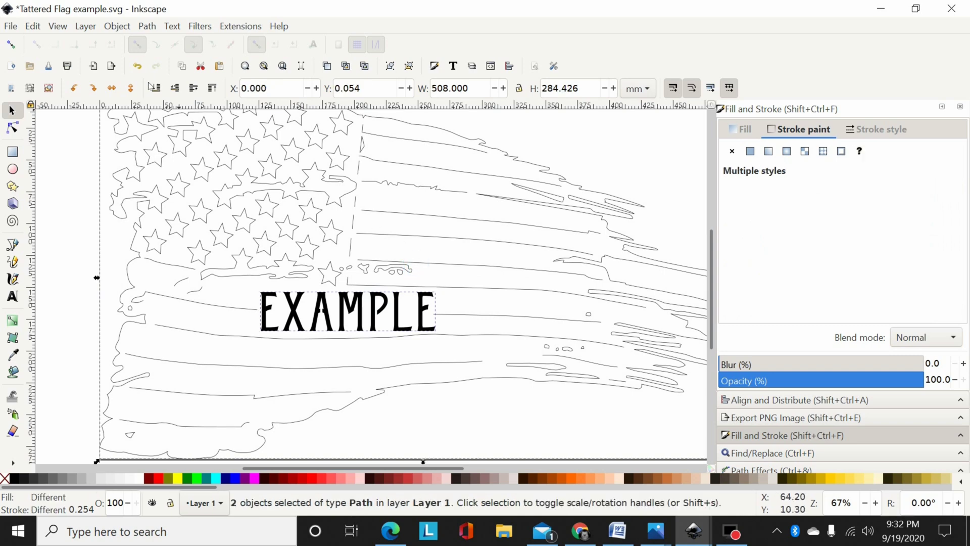
pyautogui.press('-')
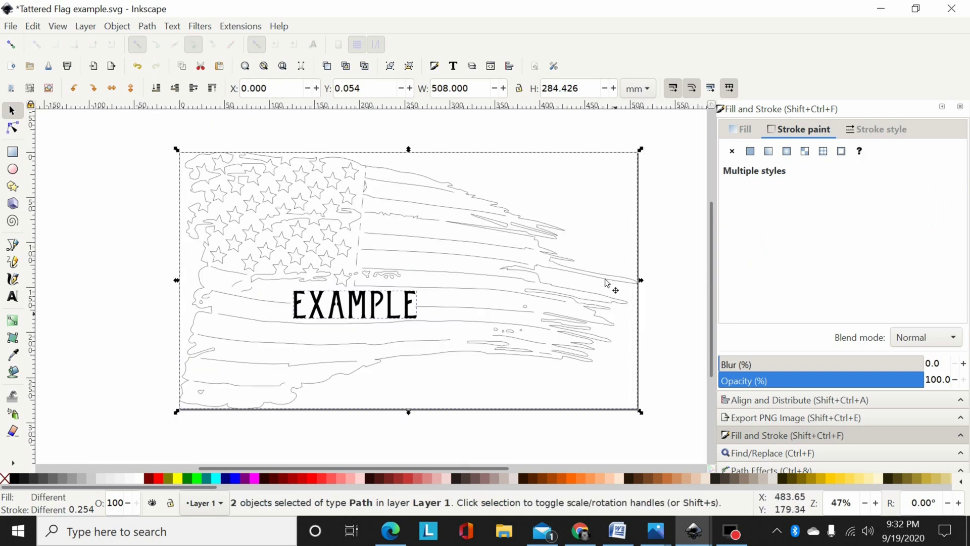
pyautogui.click(147, 26)
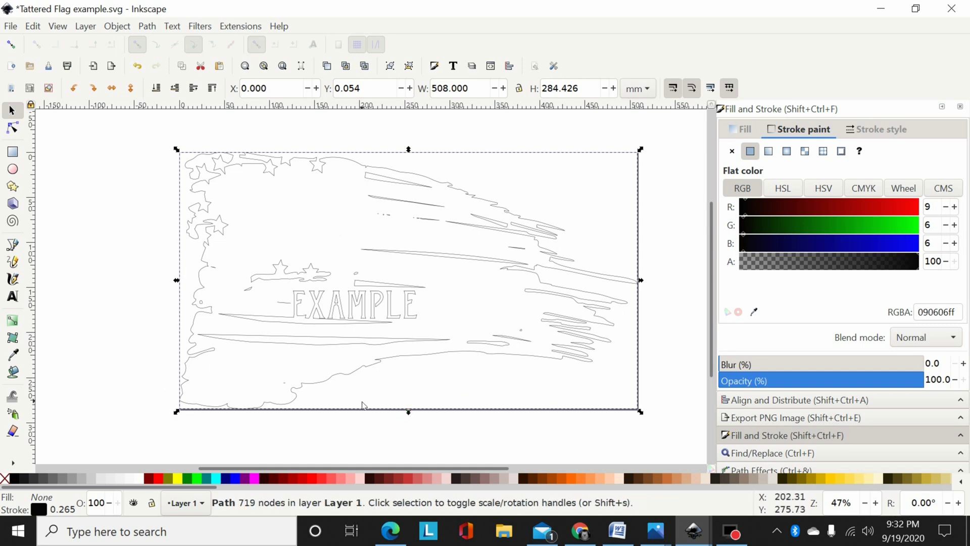
pyautogui.press('ctrl')
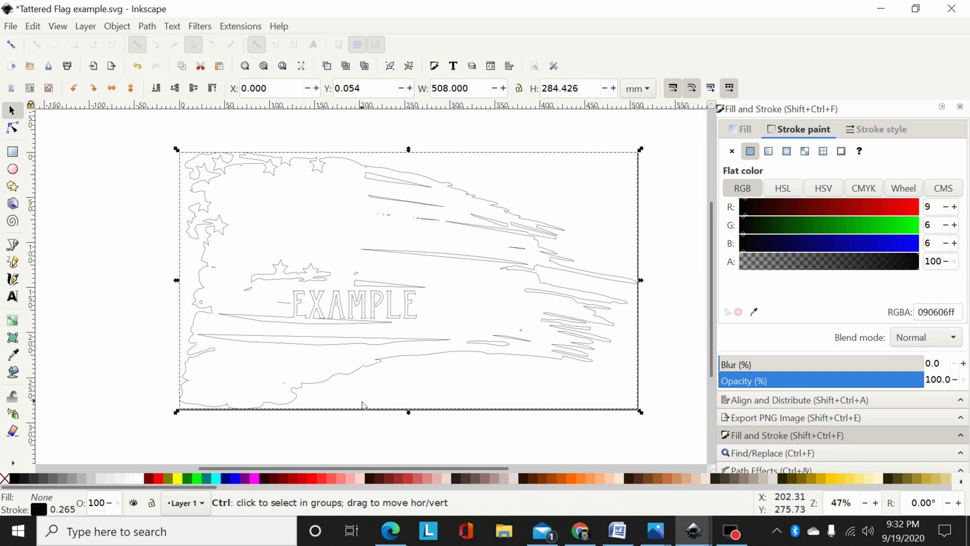
pyautogui.hotkey('ctrl', 'z')
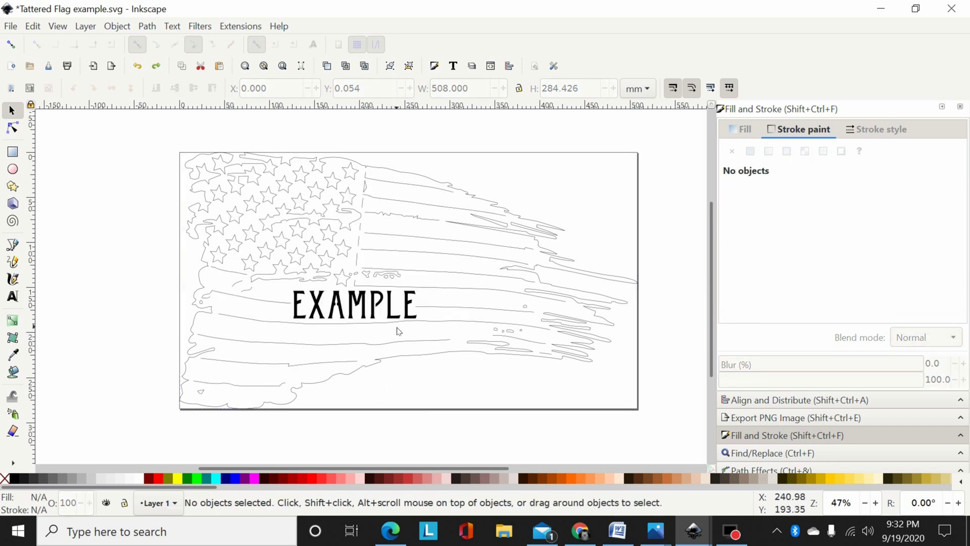
# Give the EXAMPLE path no fill and a thin 0.244 black flat-colour stroke
pyautogui.click(366, 308)
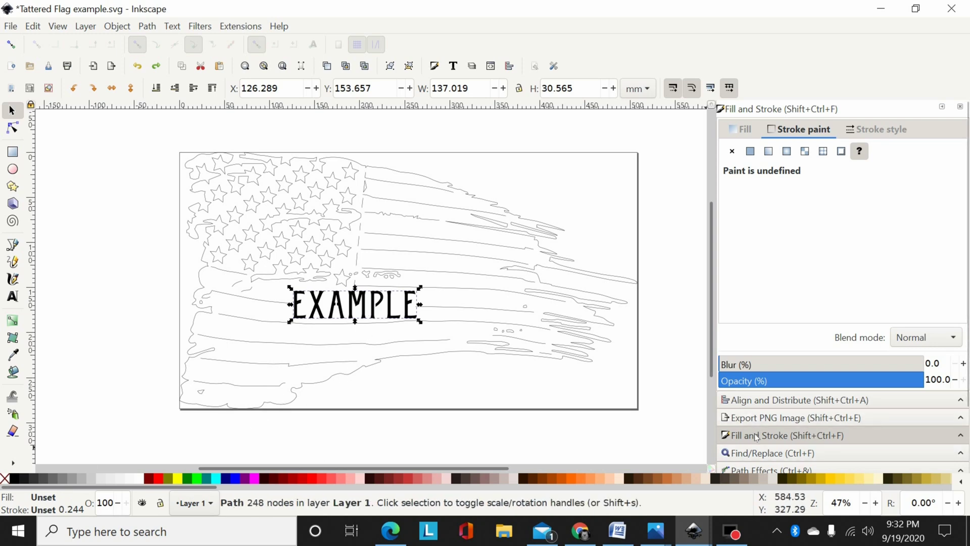
pyautogui.click(745, 130)
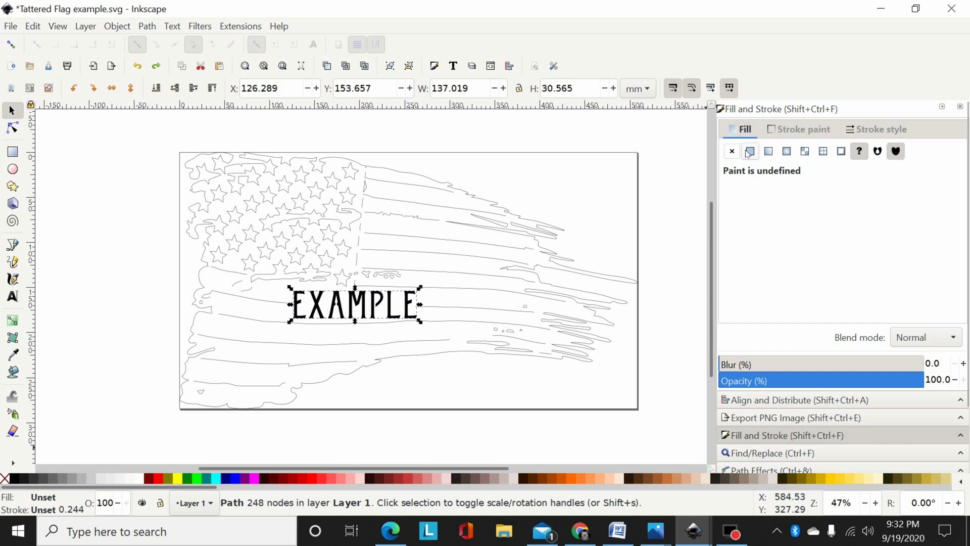
pyautogui.click(733, 151)
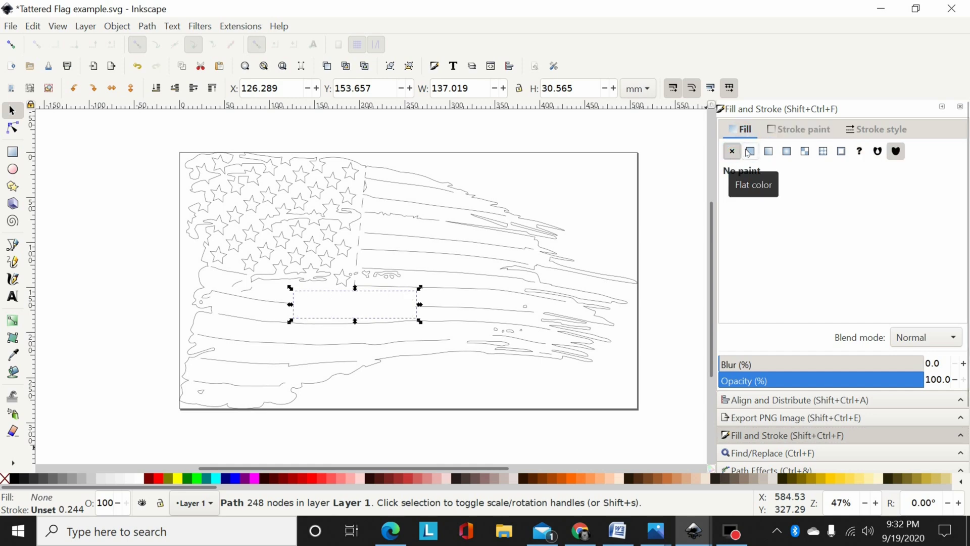
pyautogui.click(751, 151)
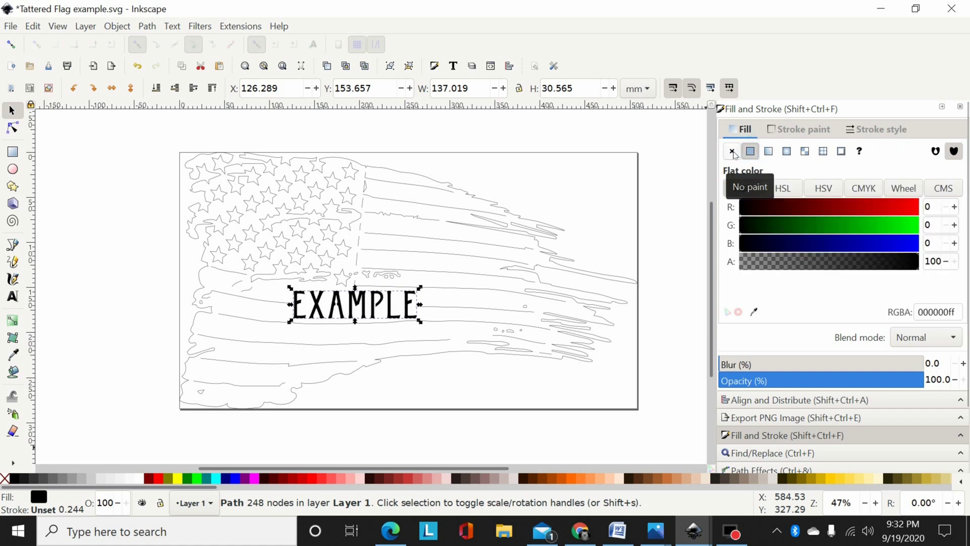
pyautogui.click(731, 152)
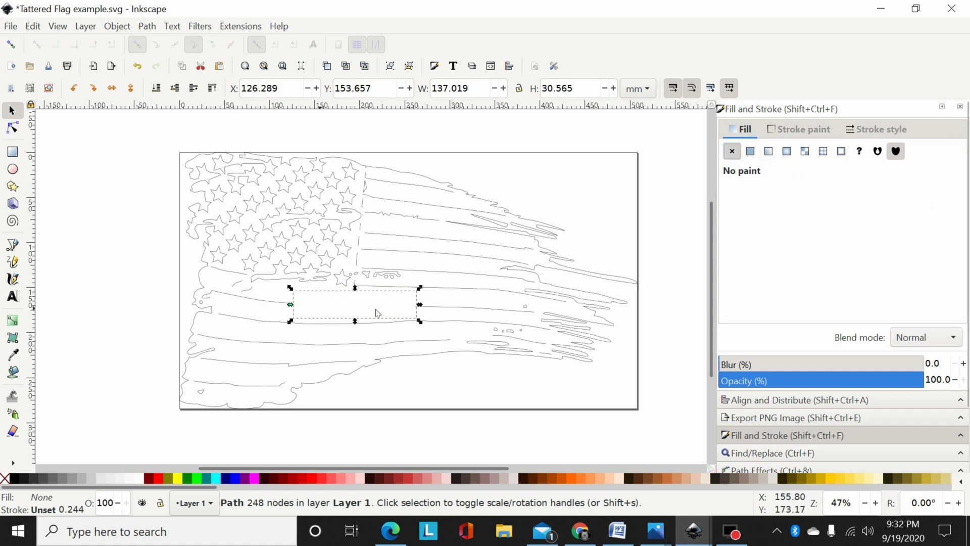
pyautogui.click(800, 131)
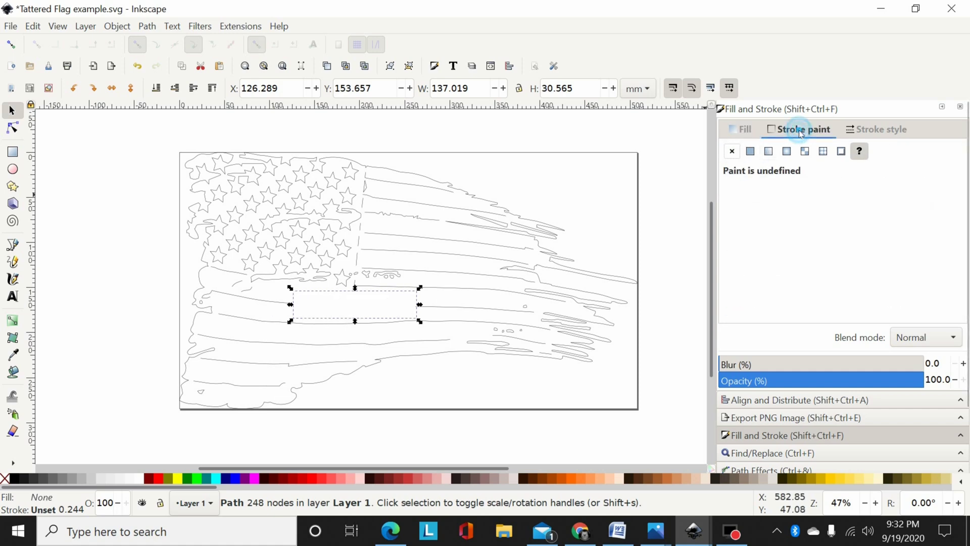
pyautogui.click(751, 153)
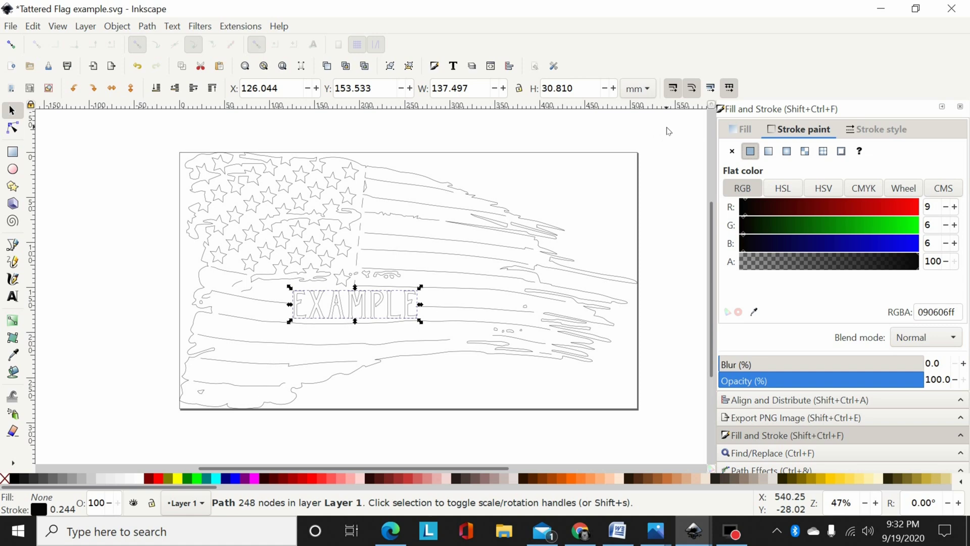
# Combine the flag and EXAMPLE outlines into one 1141-node path
pyautogui.moveTo(667, 126); pyautogui.dragTo(145, 449)
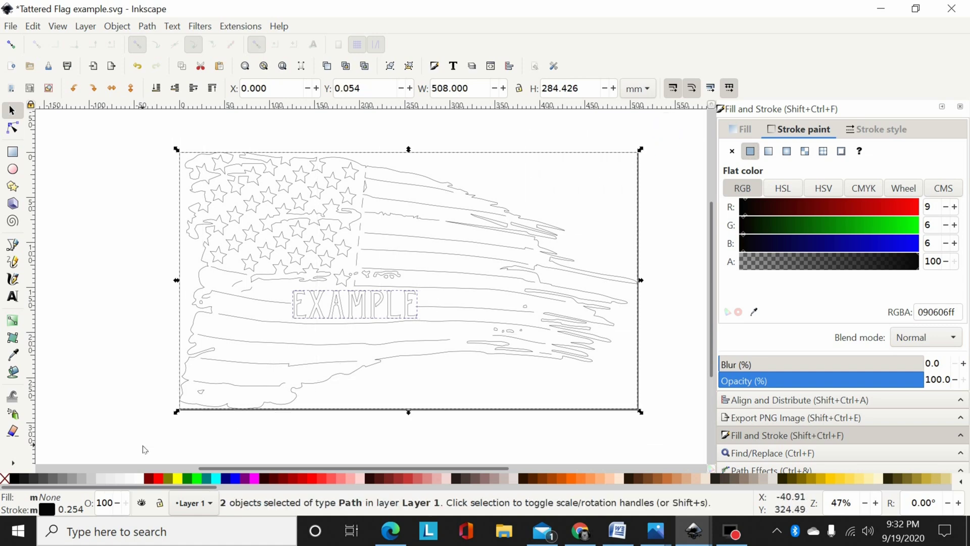
pyautogui.press('ctrl')
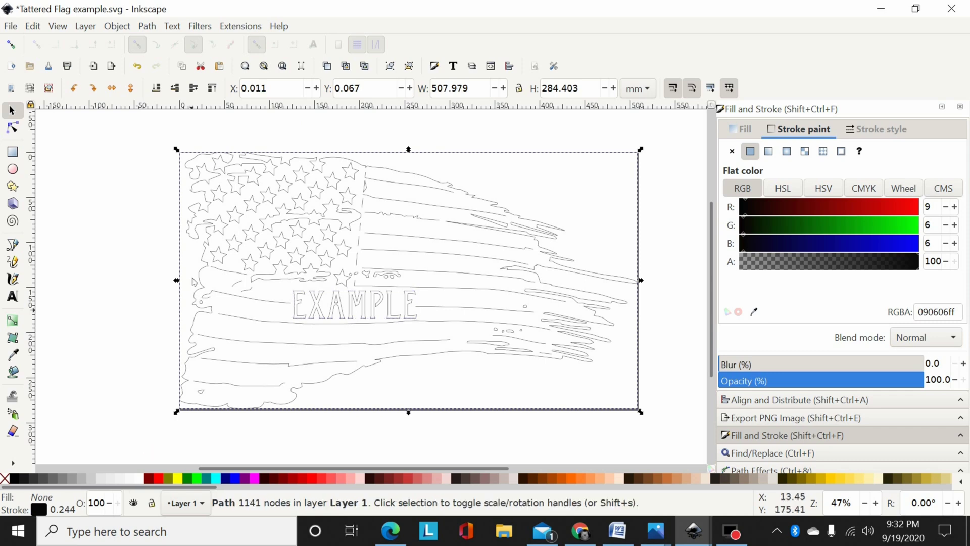
pyautogui.click(152, 28)
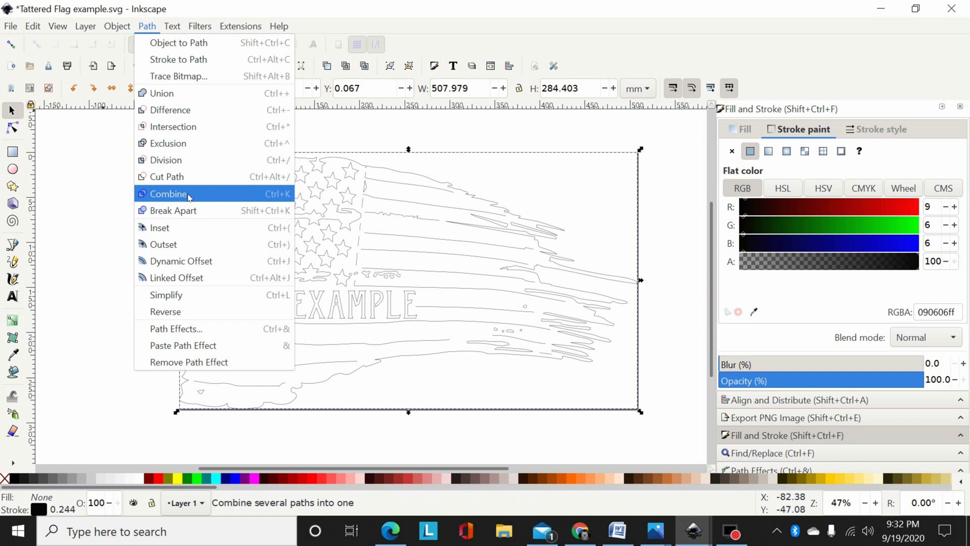
pyautogui.click(178, 196)
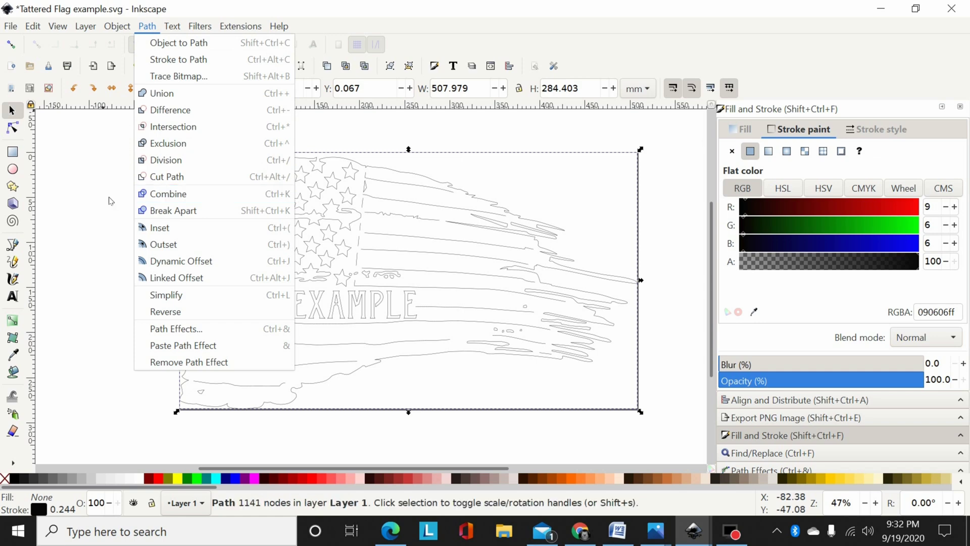
pyautogui.click(13, 128)
pyautogui.moveTo(112, 129); pyautogui.dragTo(233, 356)
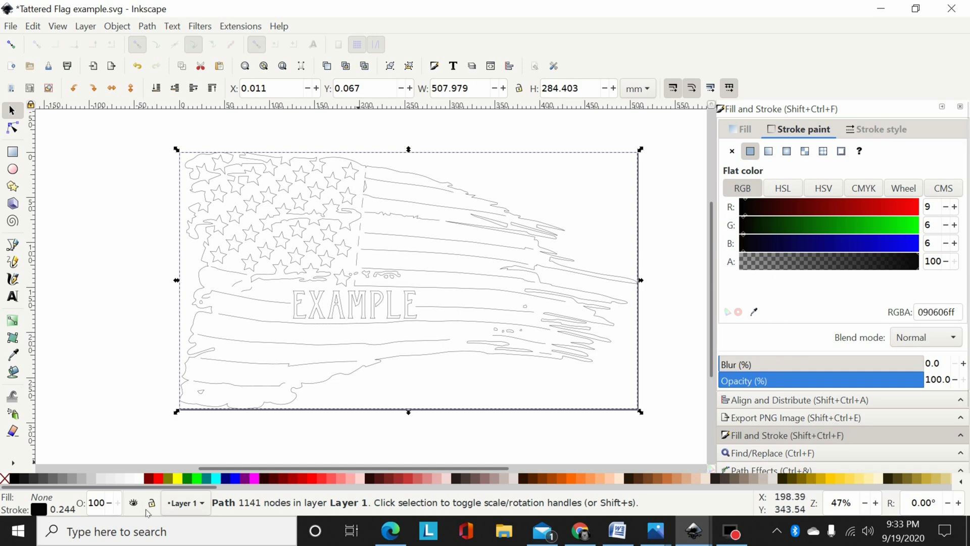
pyautogui.click(15, 477)
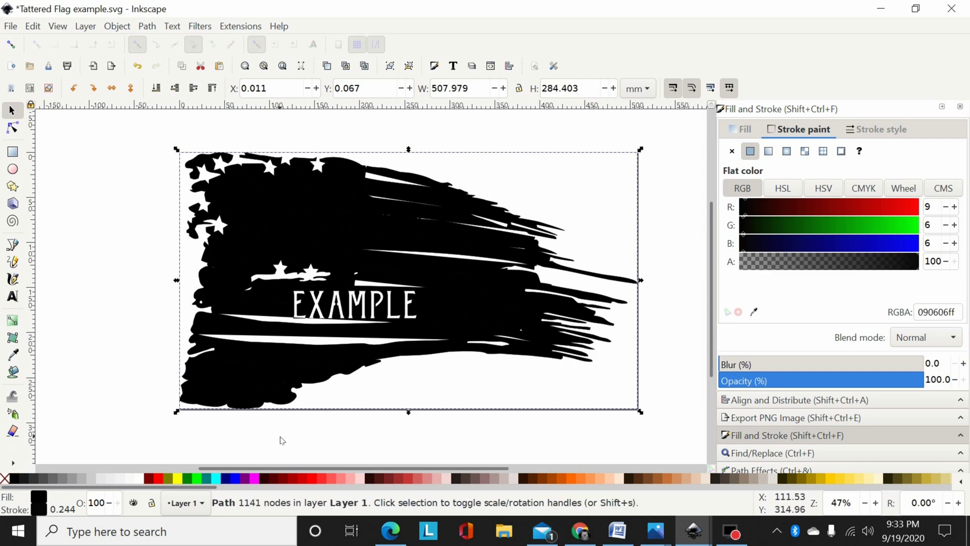
pyautogui.click(4, 479)
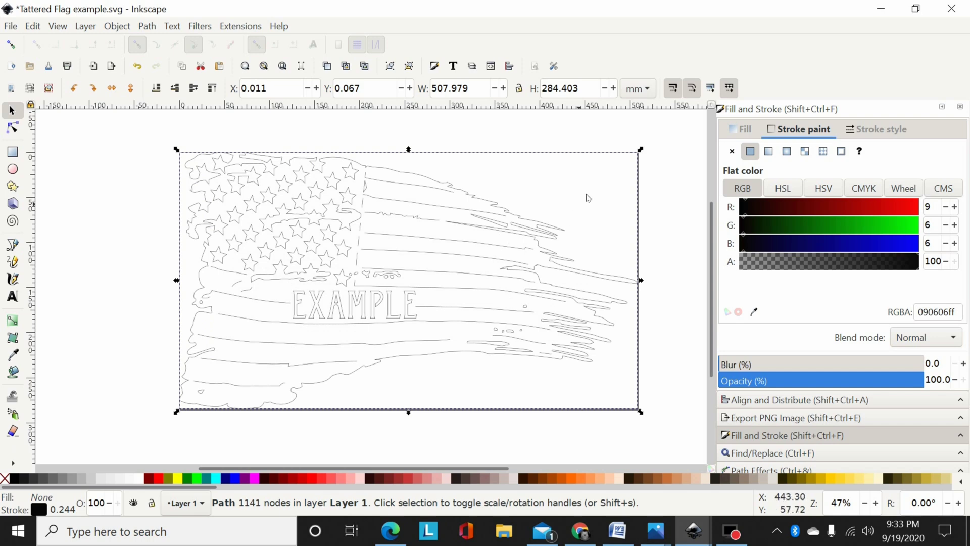